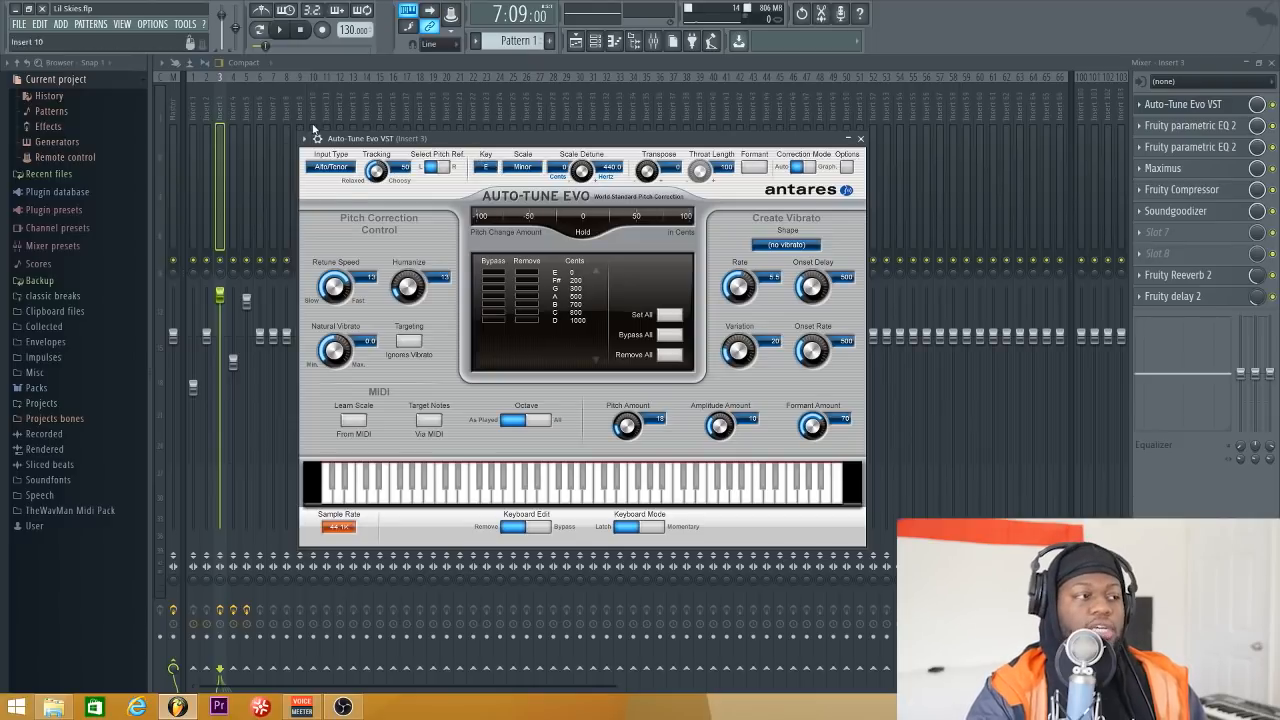
Step: Review the input type options of Auto-Tune Evo on Insert 3
click(330, 167)
click(338, 199)
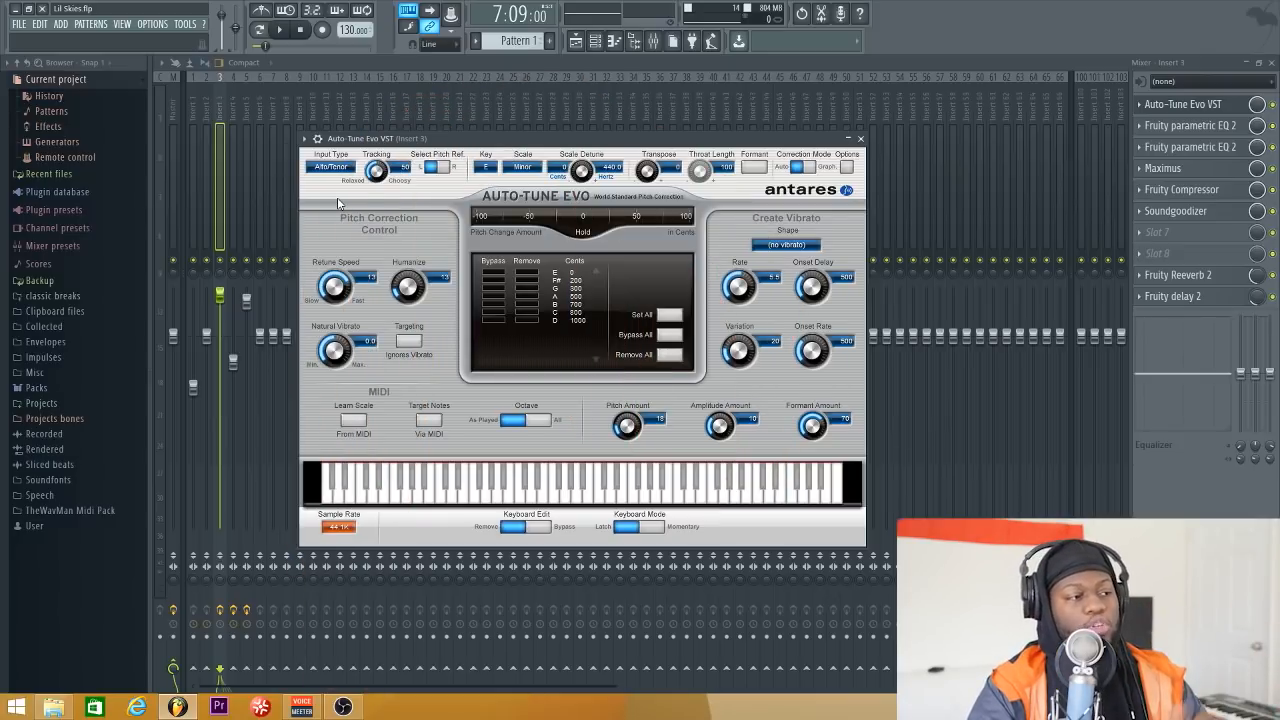
Step: Play the vocal from bar 7 and enable Auto-Tune Evo on Insert 3 in the mixer during playback, ending with playback stopped
mouse_move(1226, 26)
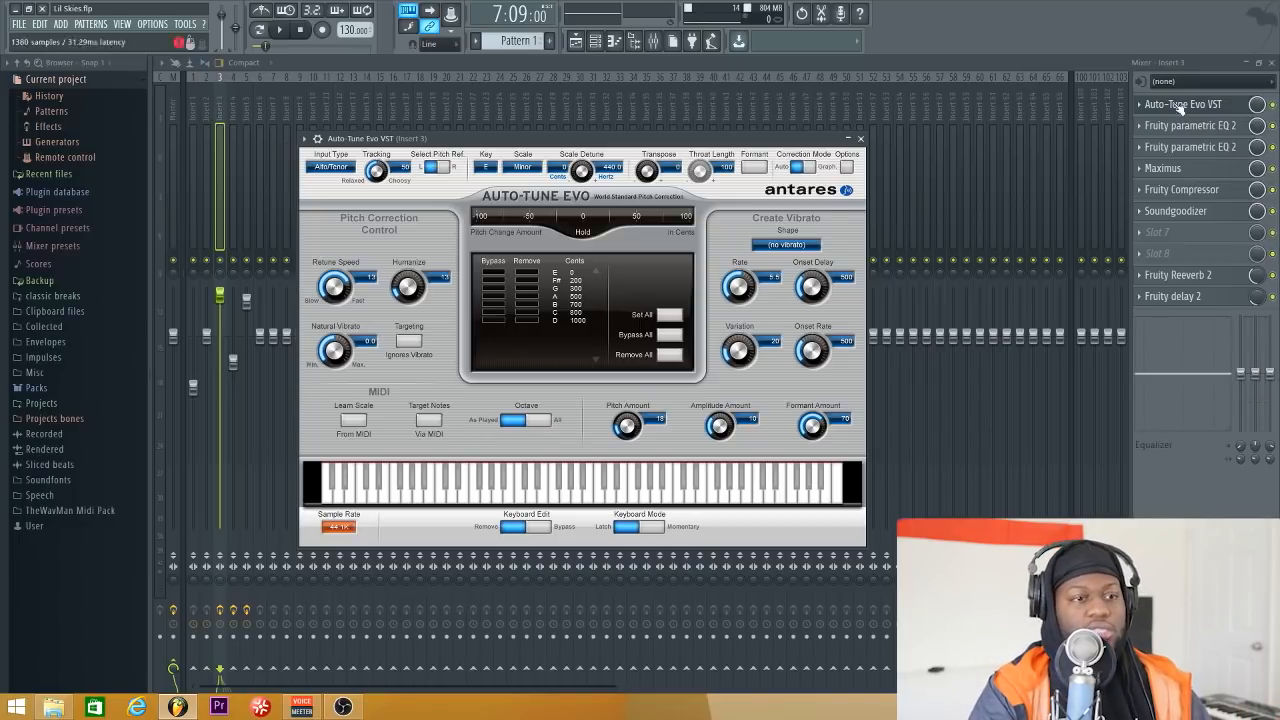
key(space)
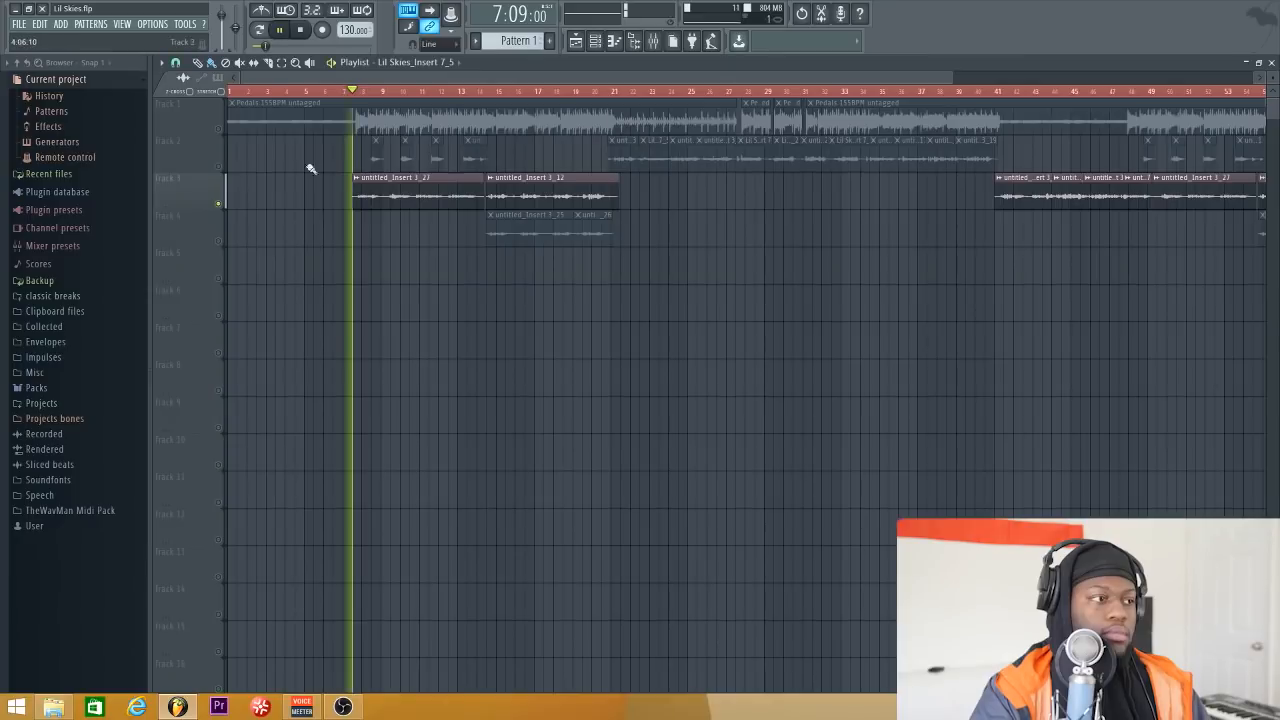
click(654, 41)
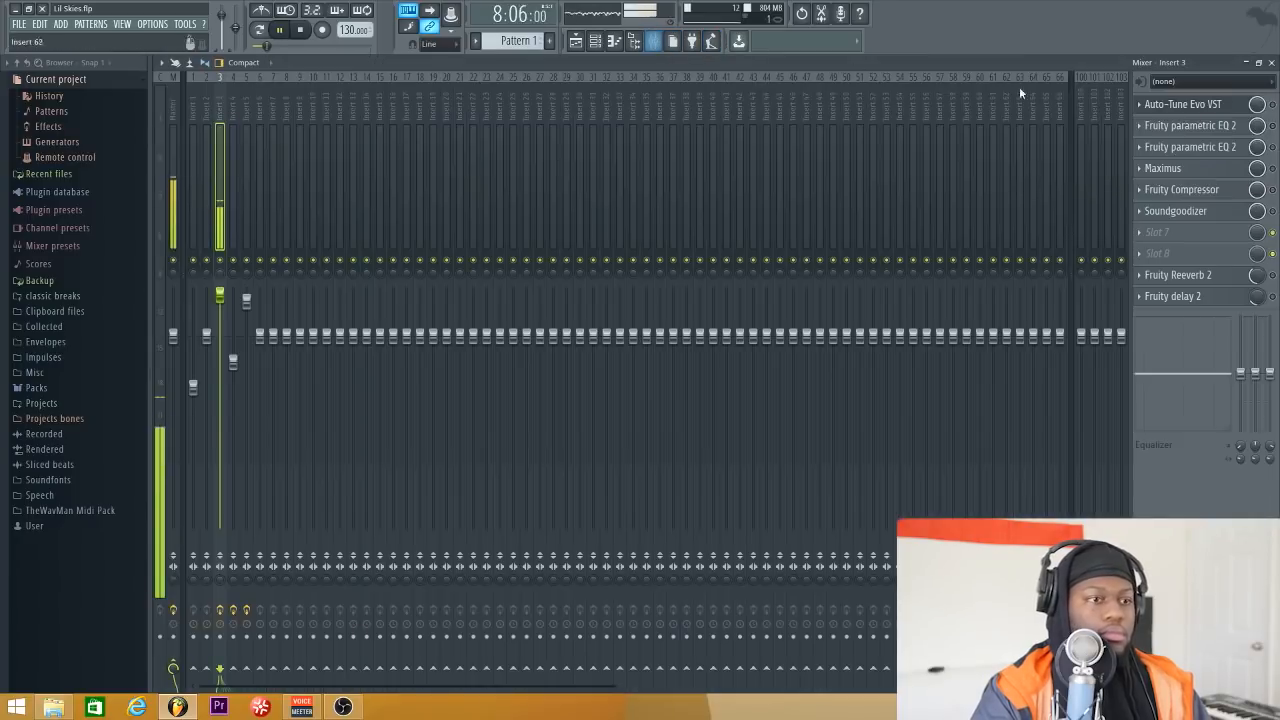
click(1273, 104)
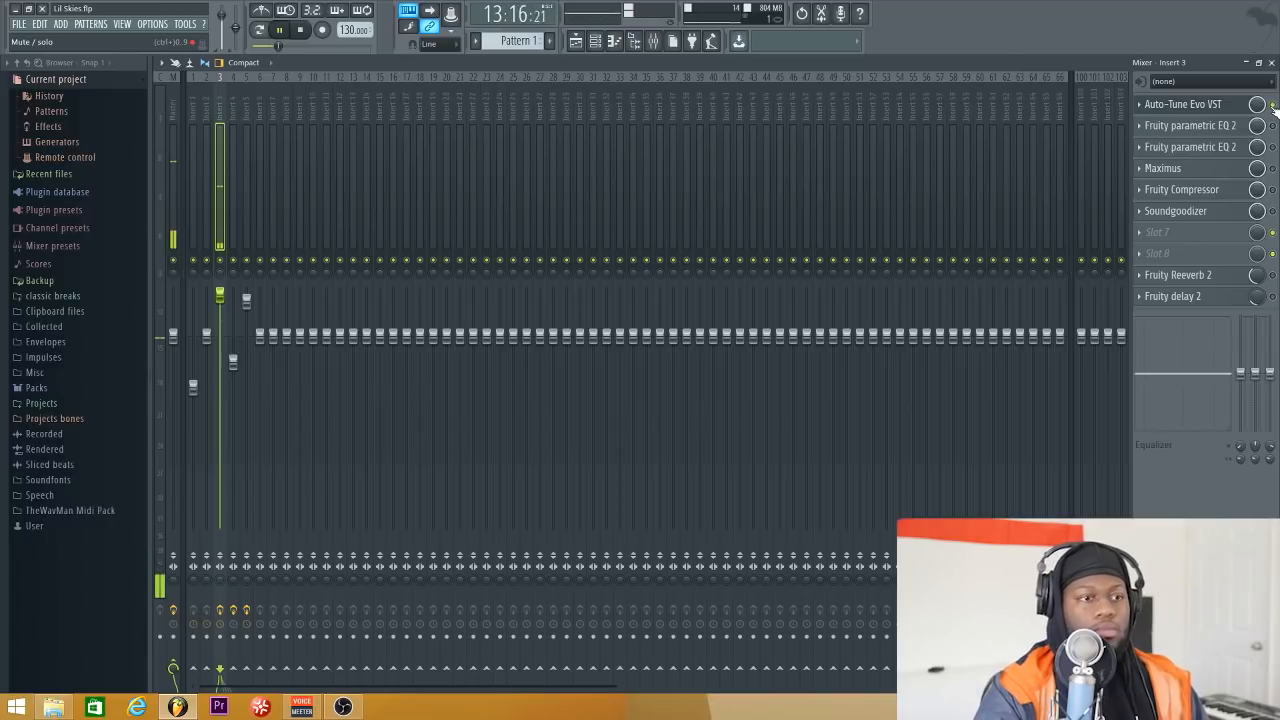
key(space)
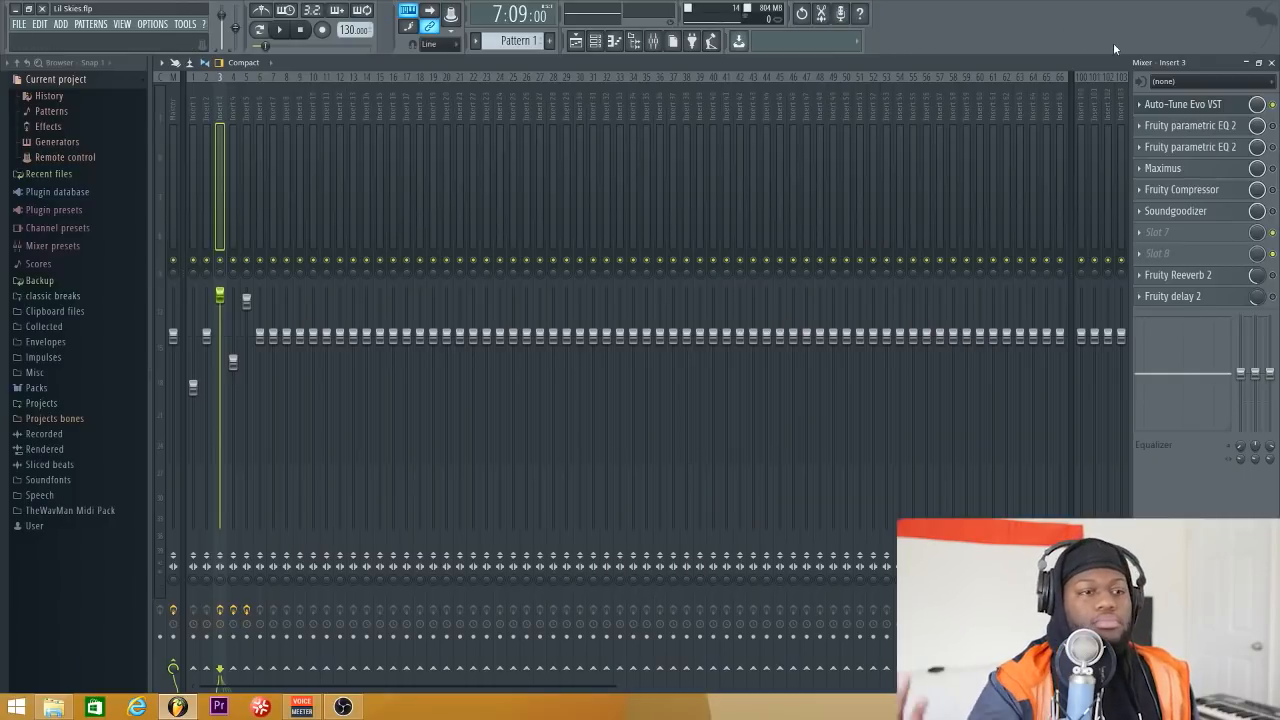
Step: Boost band 4 near 500 Hz in Insert 3's first Fruity parametric EQ 2, and pull it back to a slight cut during playback
click(1193, 128)
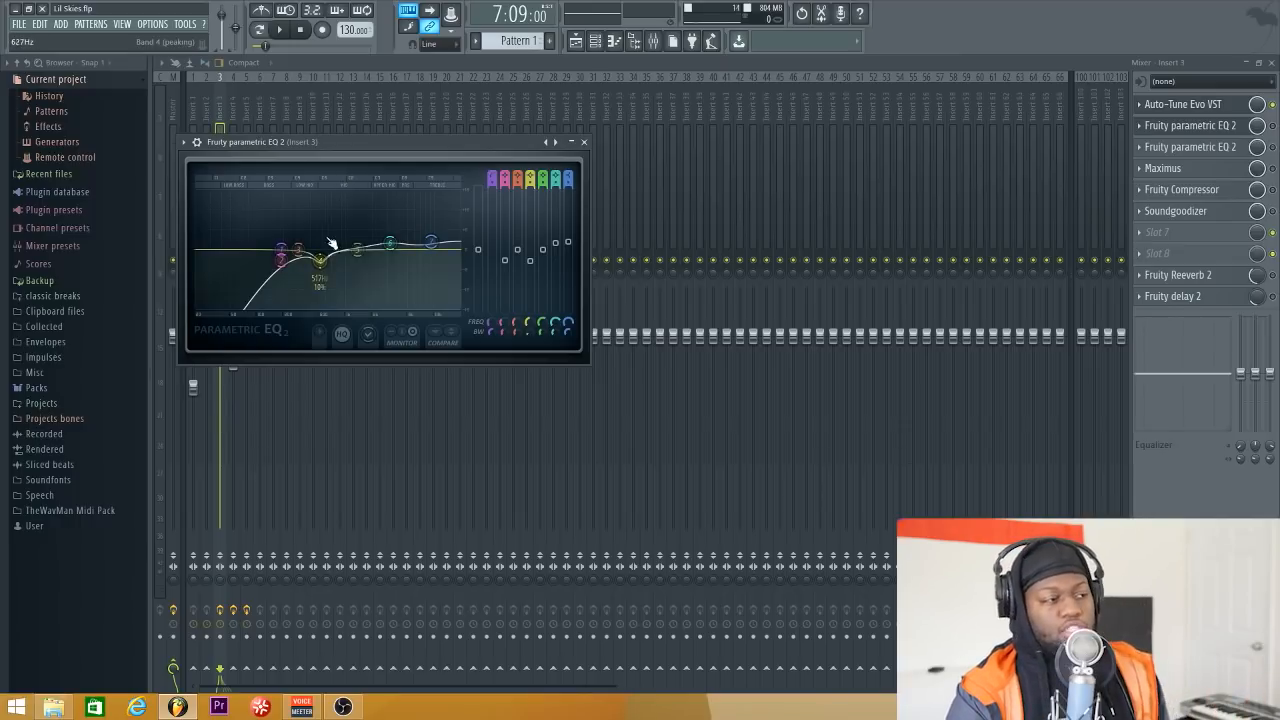
drag(287, 245, 284, 243)
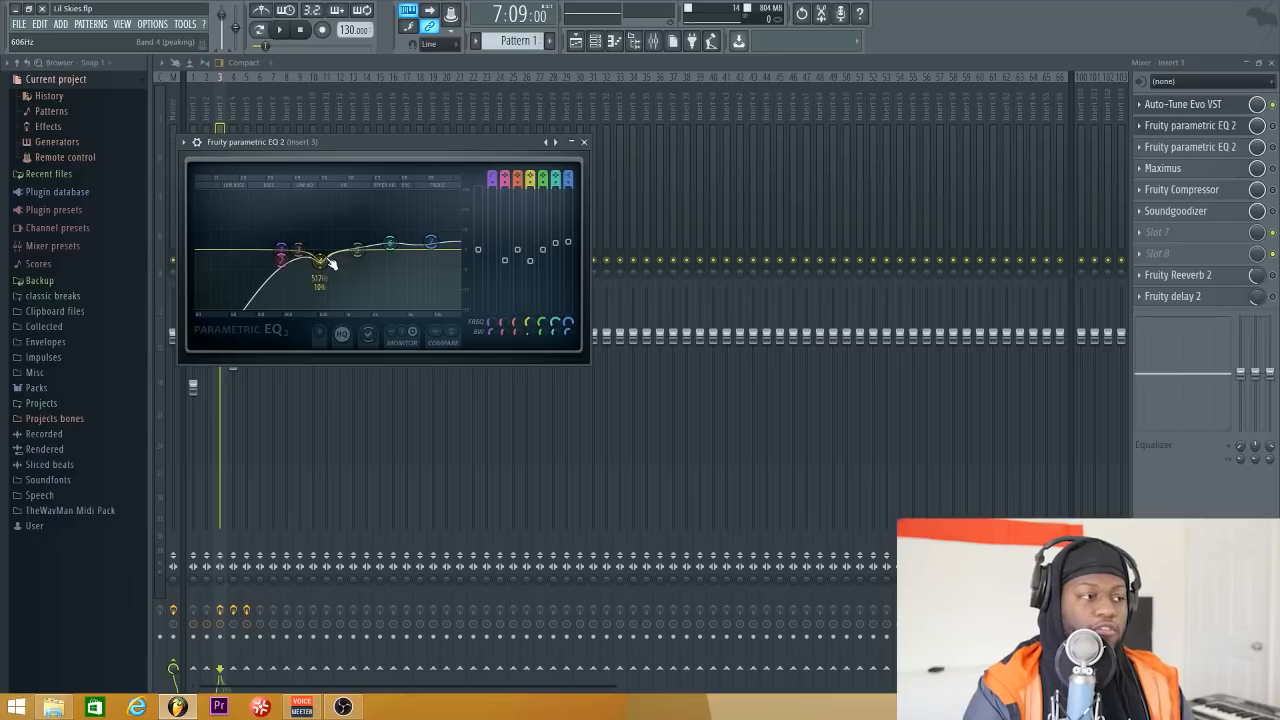
drag(319, 262, 321, 194)
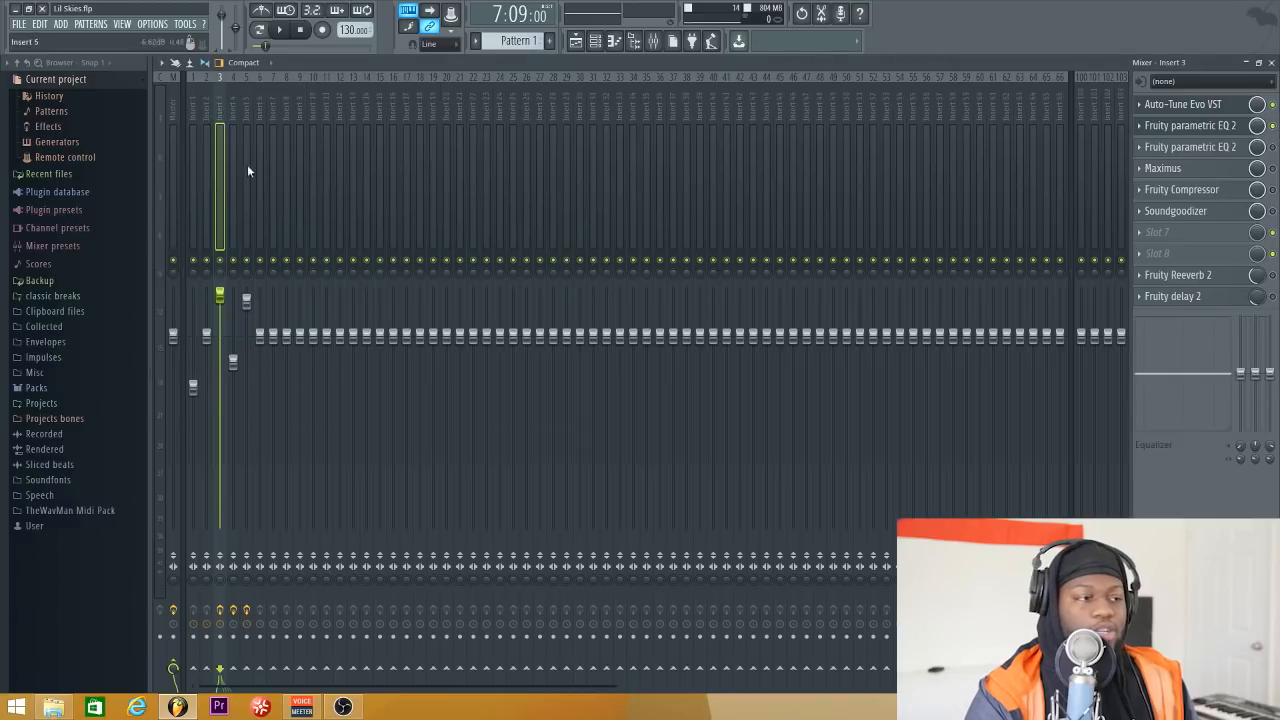
click(1168, 127)
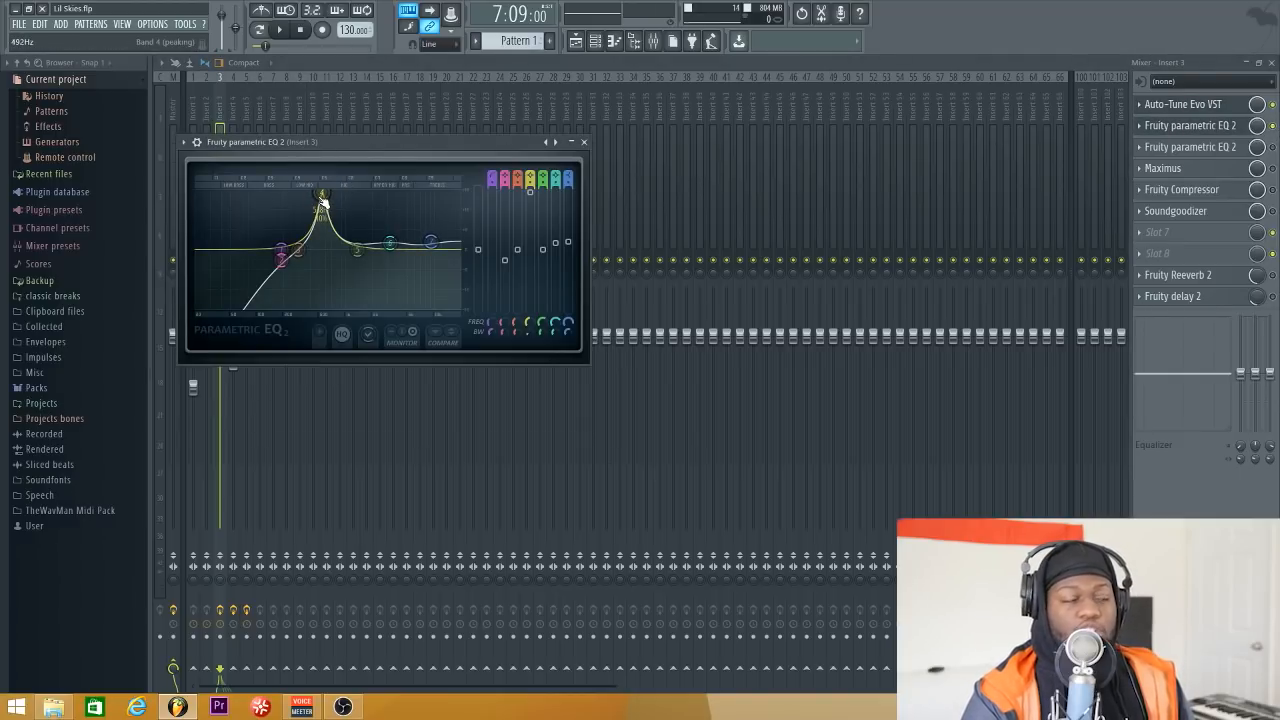
key(space)
drag(322, 198, 320, 262)
key(space)
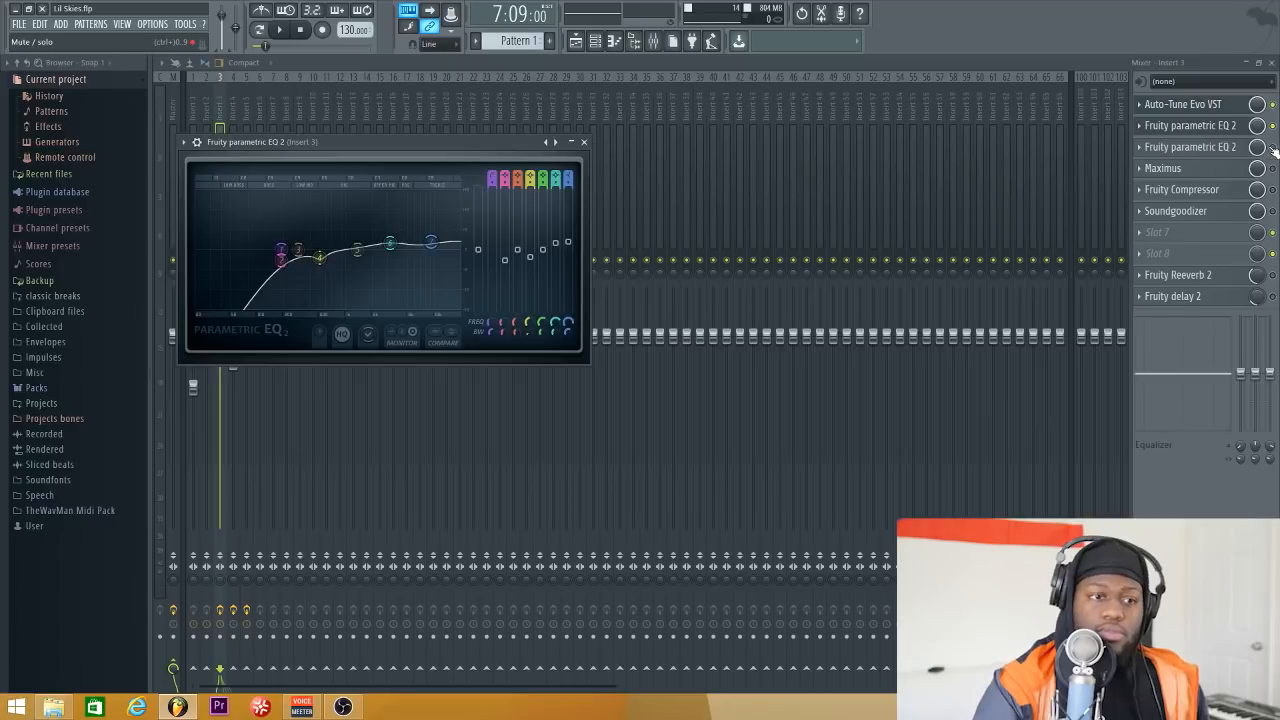
Step: Inspect the second Fruity parametric EQ 2 on Insert 3 and enable it while the vocal plays
click(1228, 150)
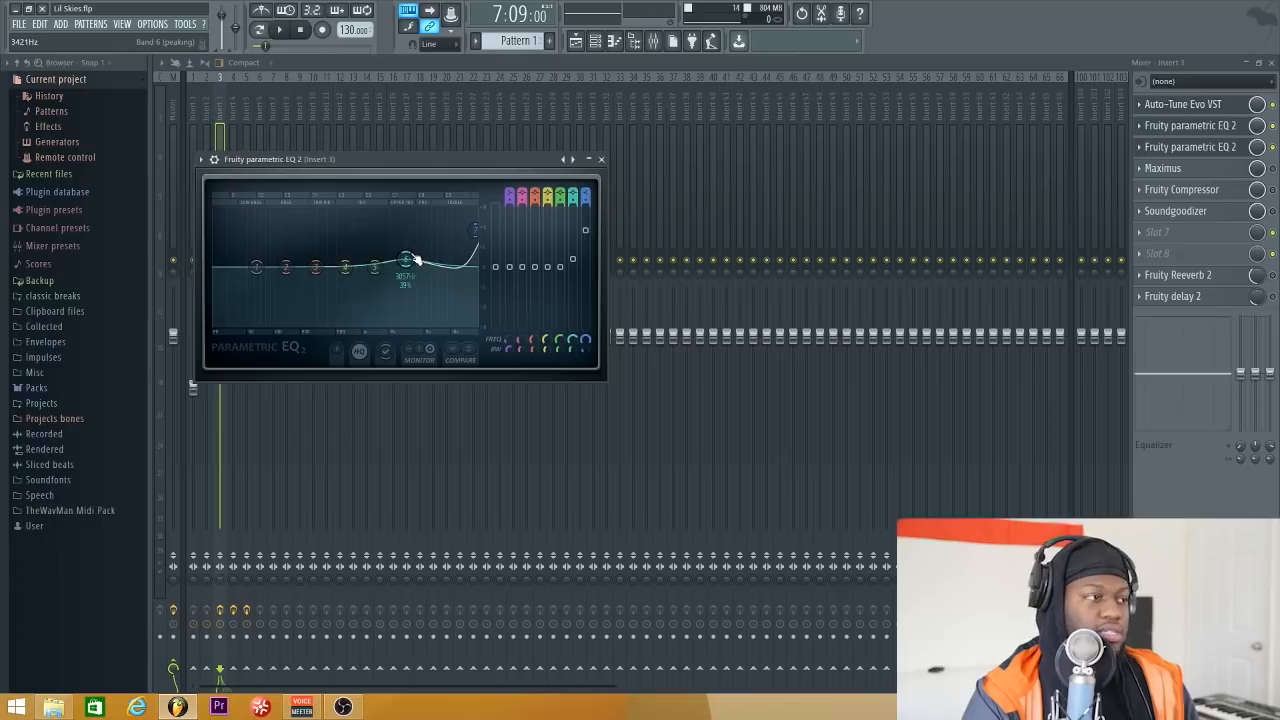
click(603, 159)
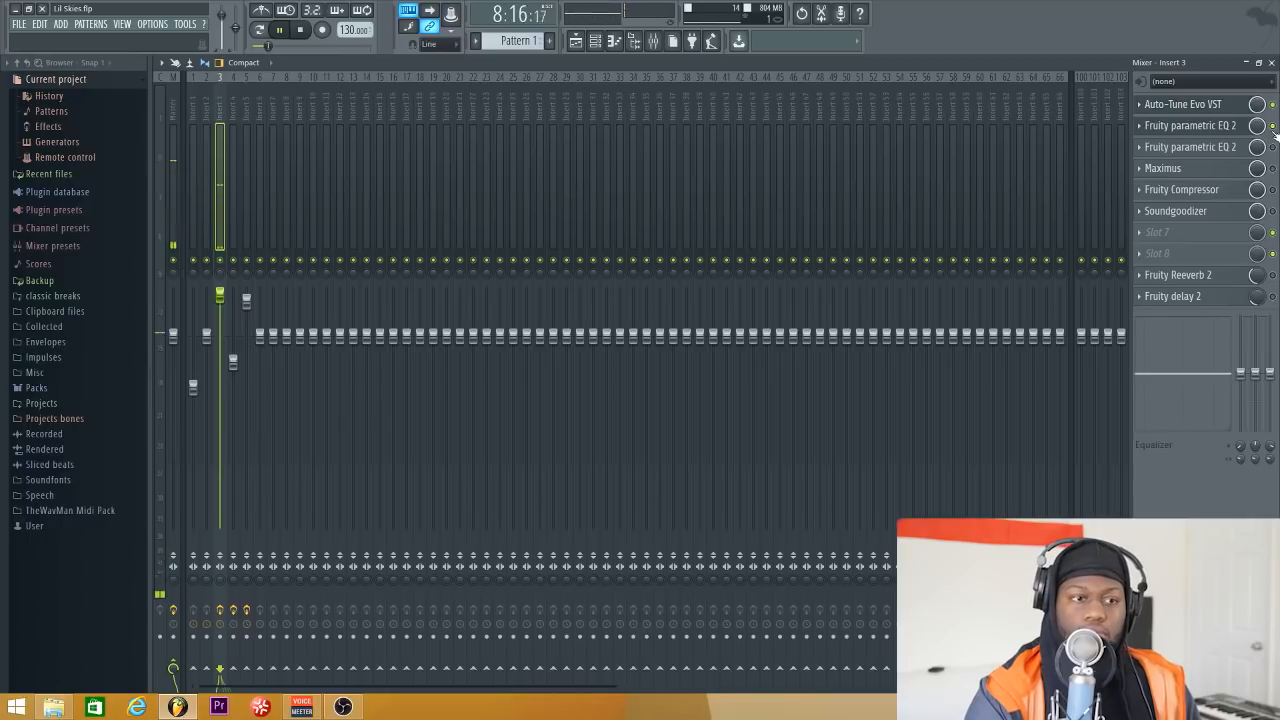
click(1273, 147)
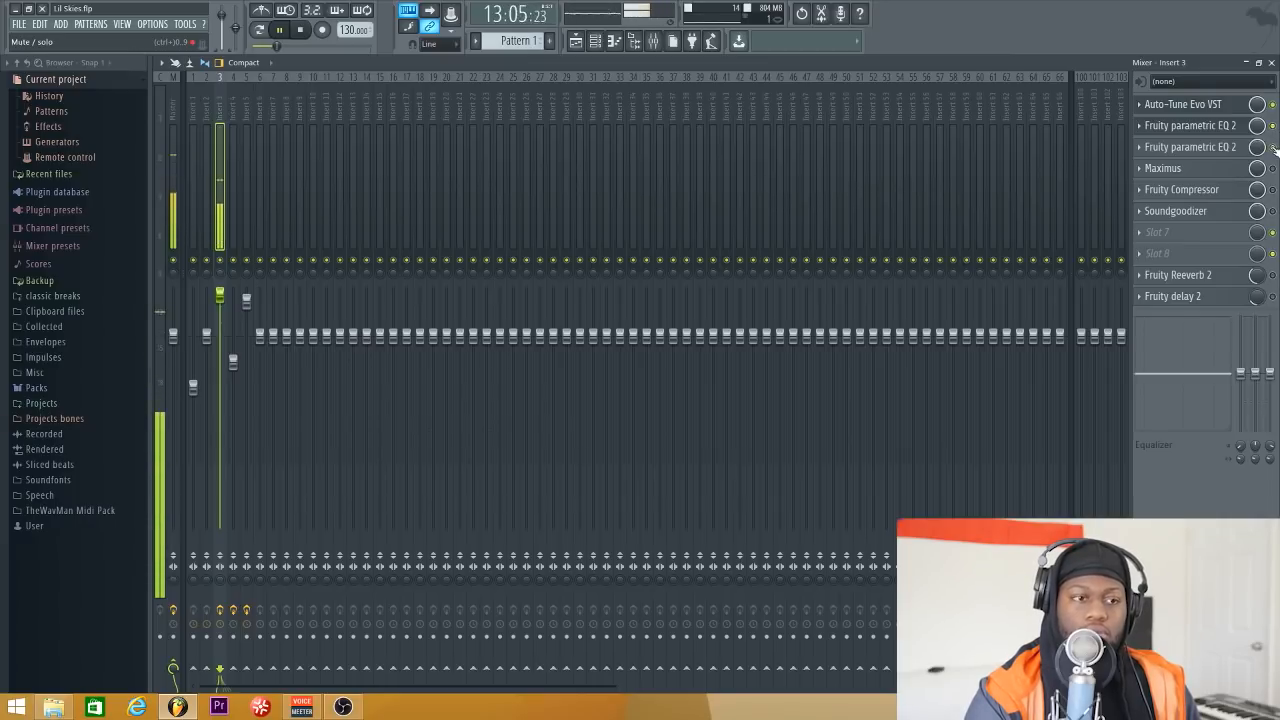
key(space)
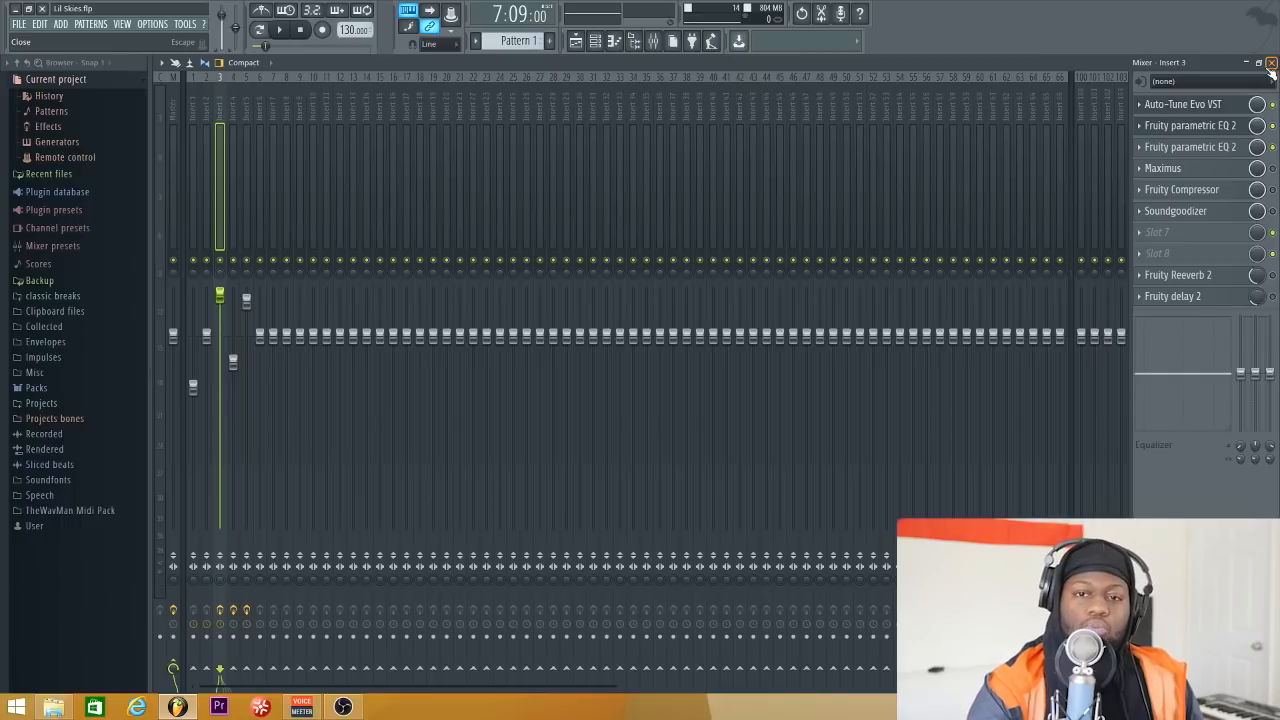
Step: Load the De-esser narrow-band preset in Maximus on Insert 3 and enable the effect
click(1215, 170)
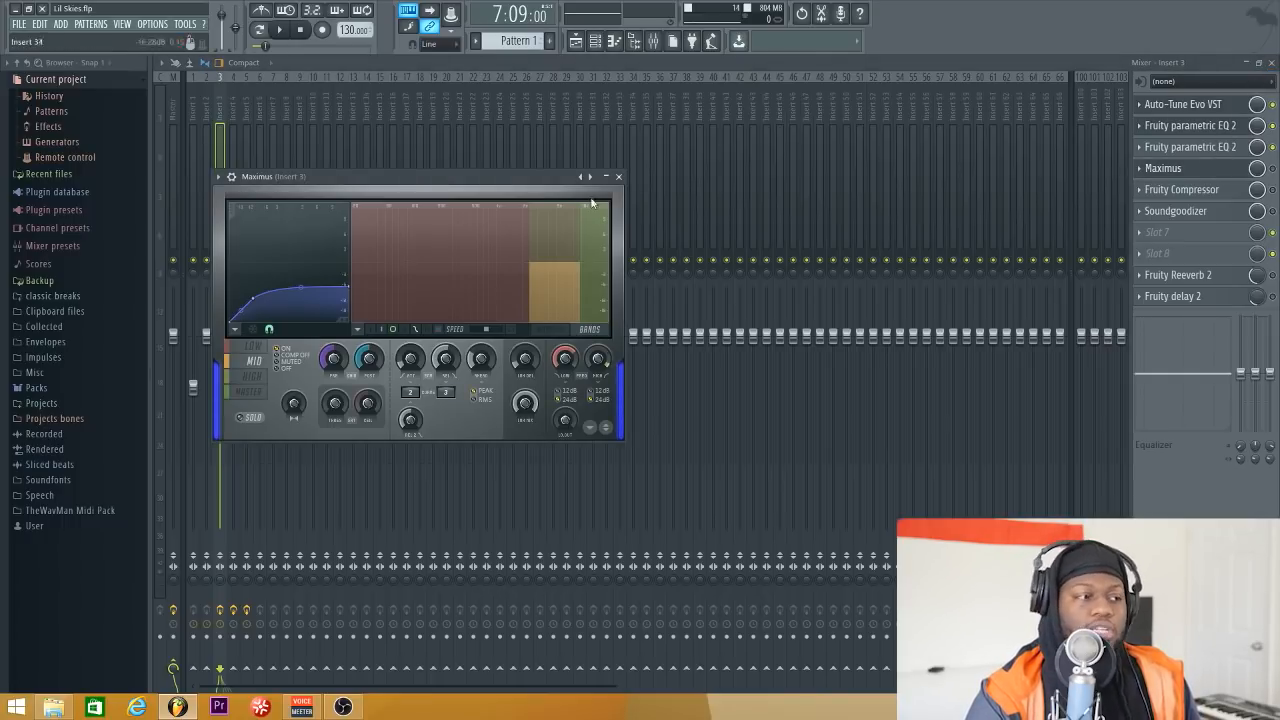
click(218, 177)
mouse_move(277, 217)
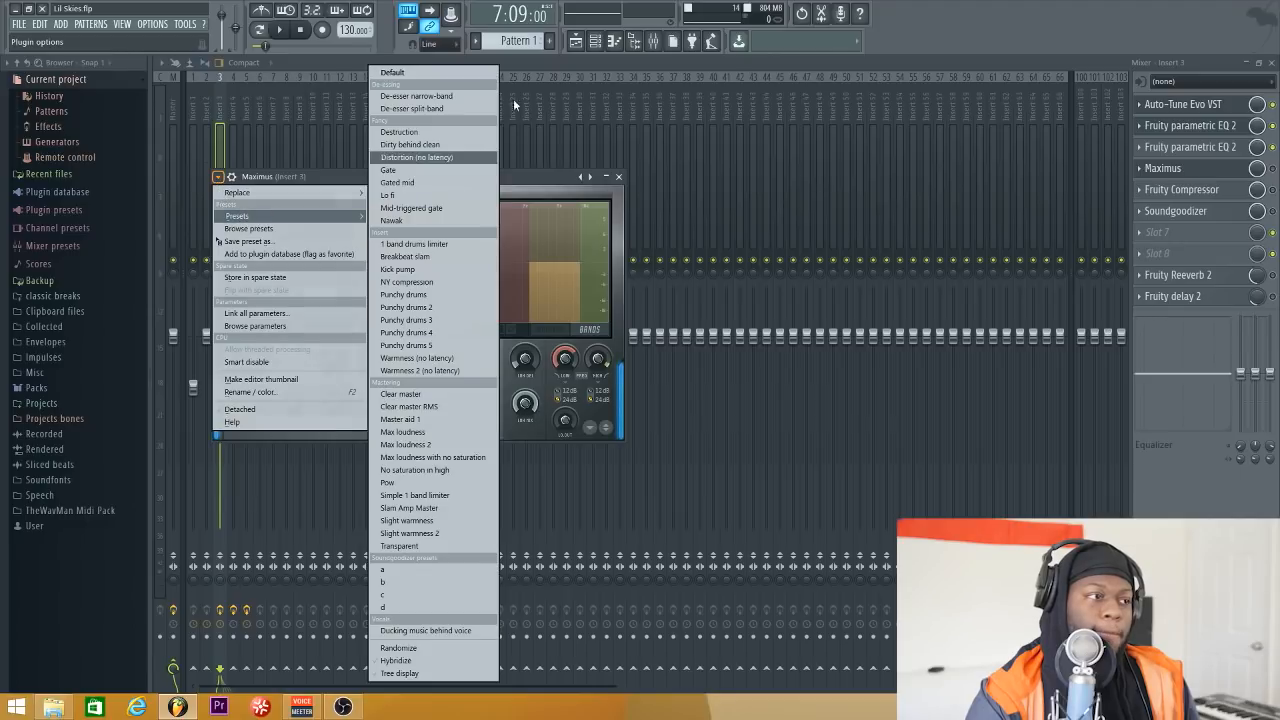
click(453, 96)
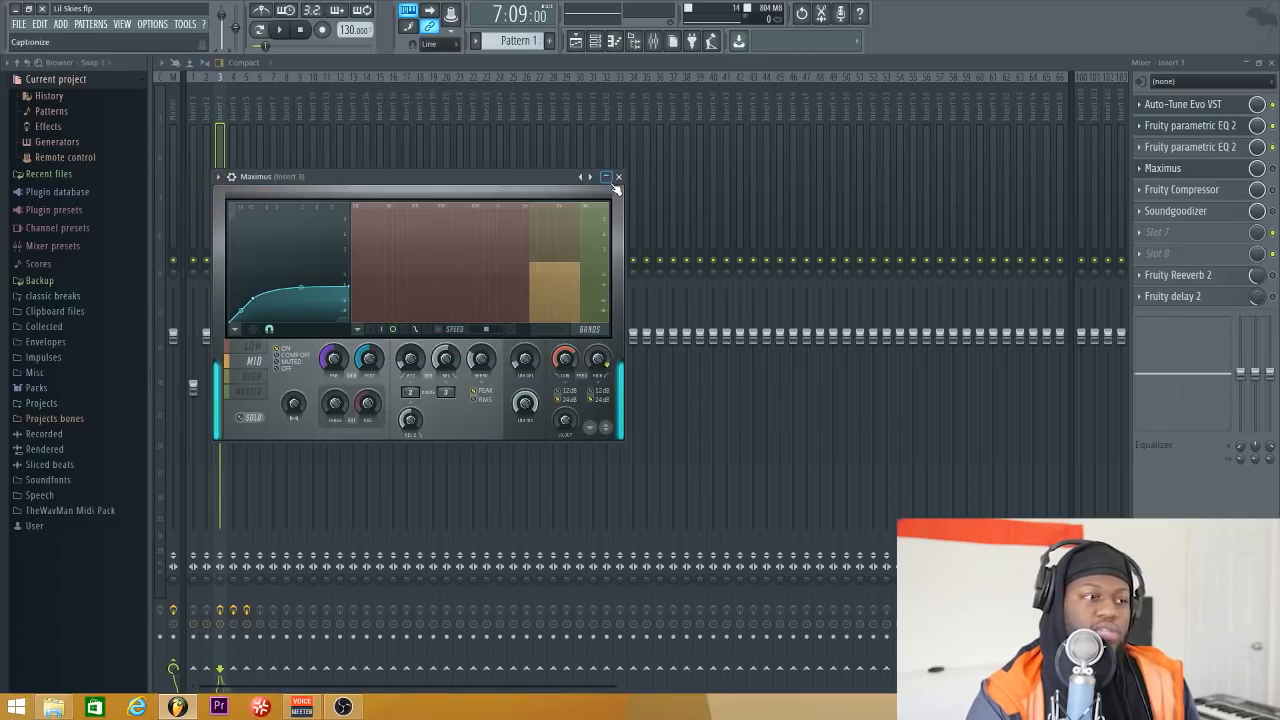
click(1272, 168)
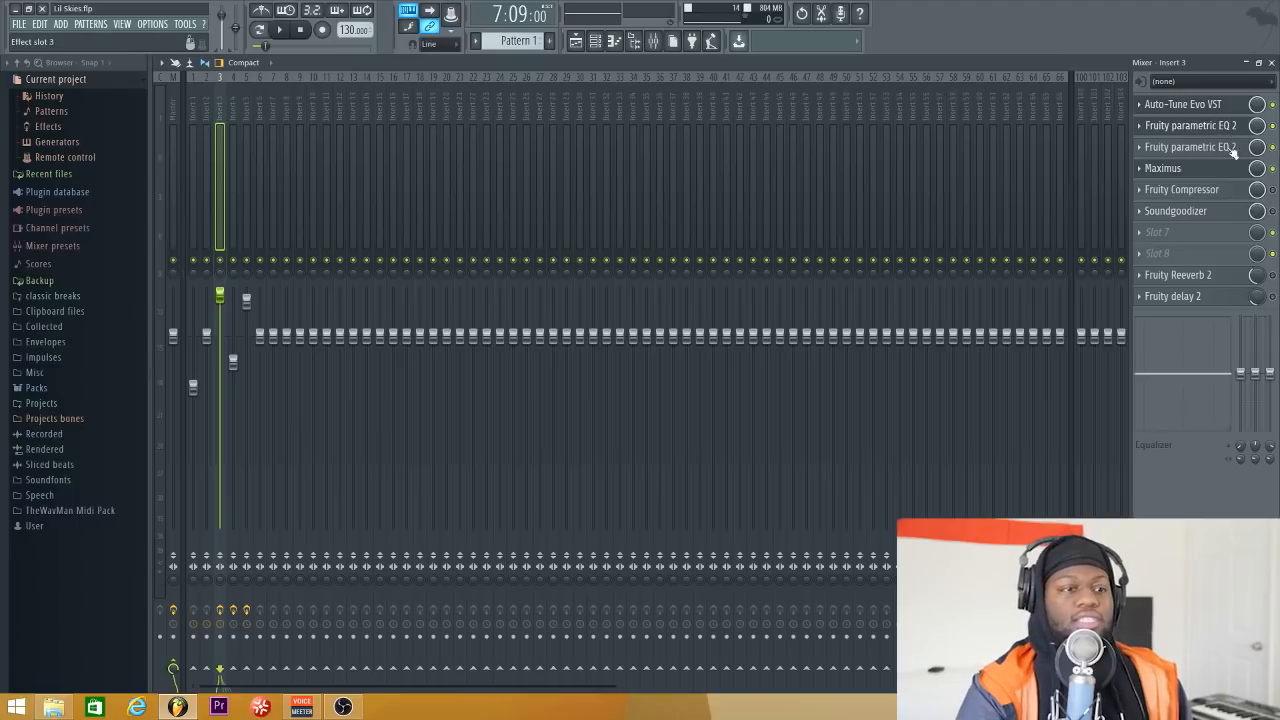
Step: Enable Fruity Compressor on Insert 3 and review its threshold, ratio, gain and type settings
click(1217, 191)
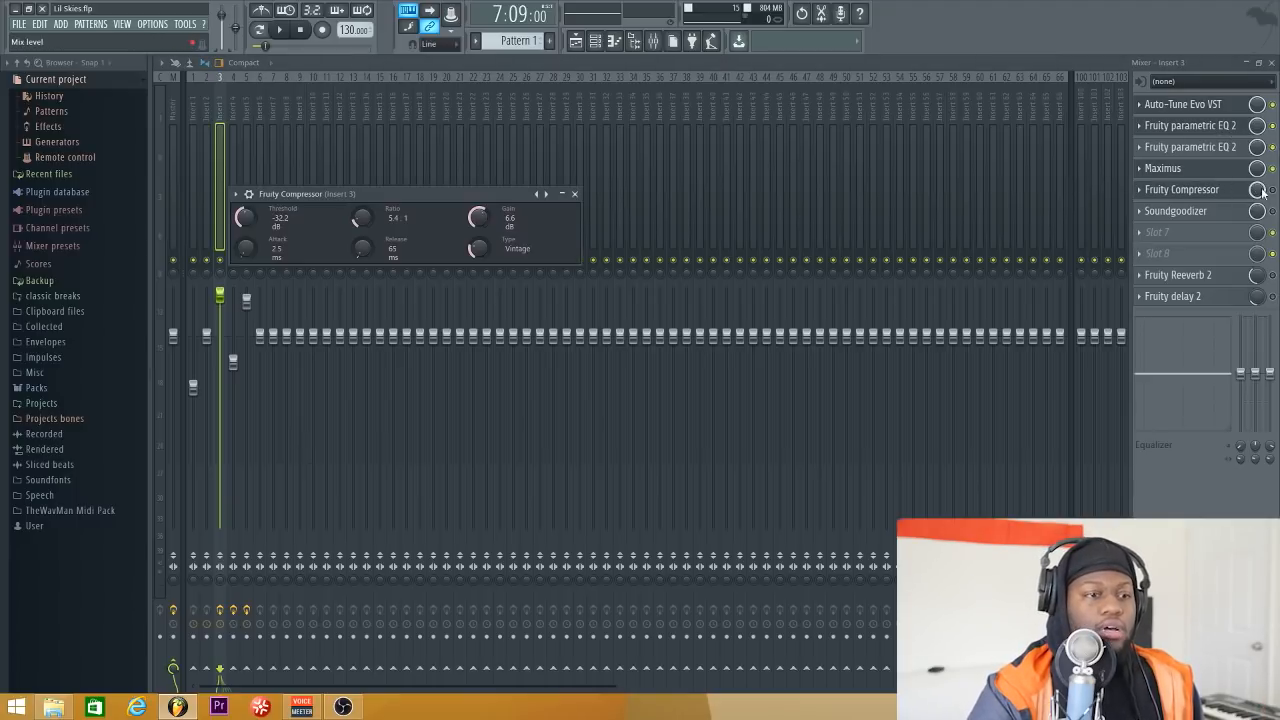
click(1217, 191)
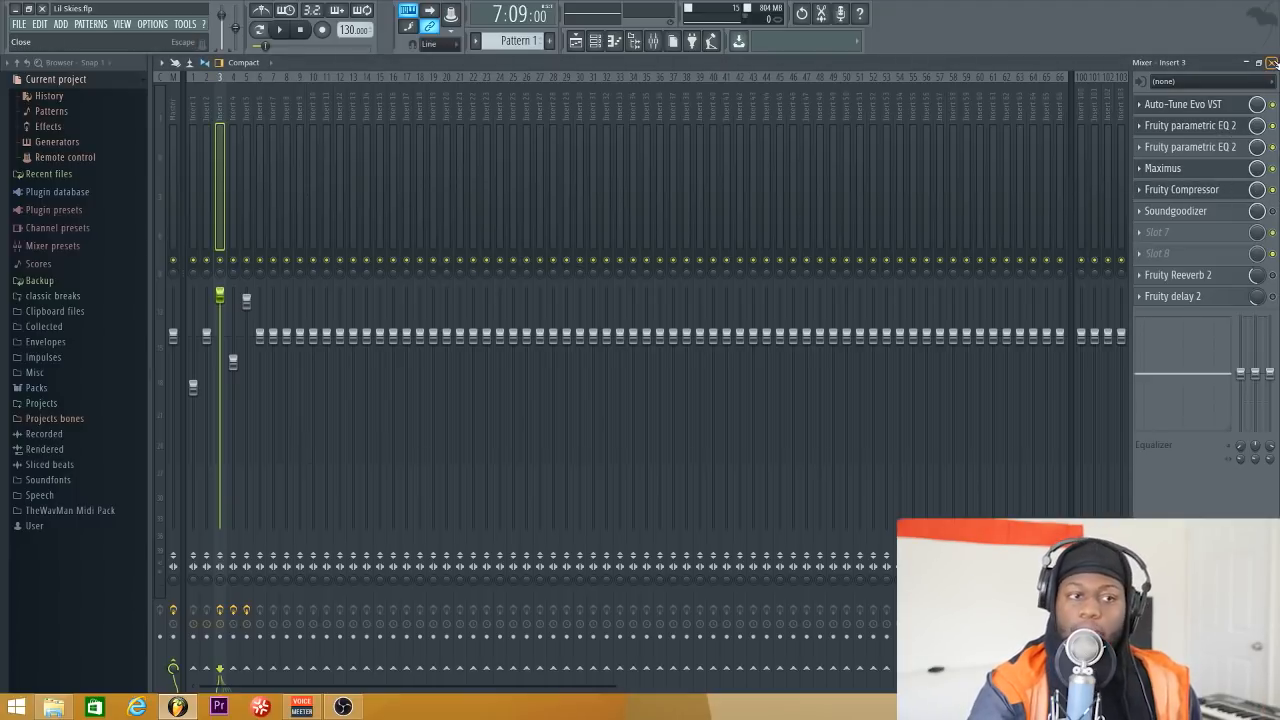
click(1211, 190)
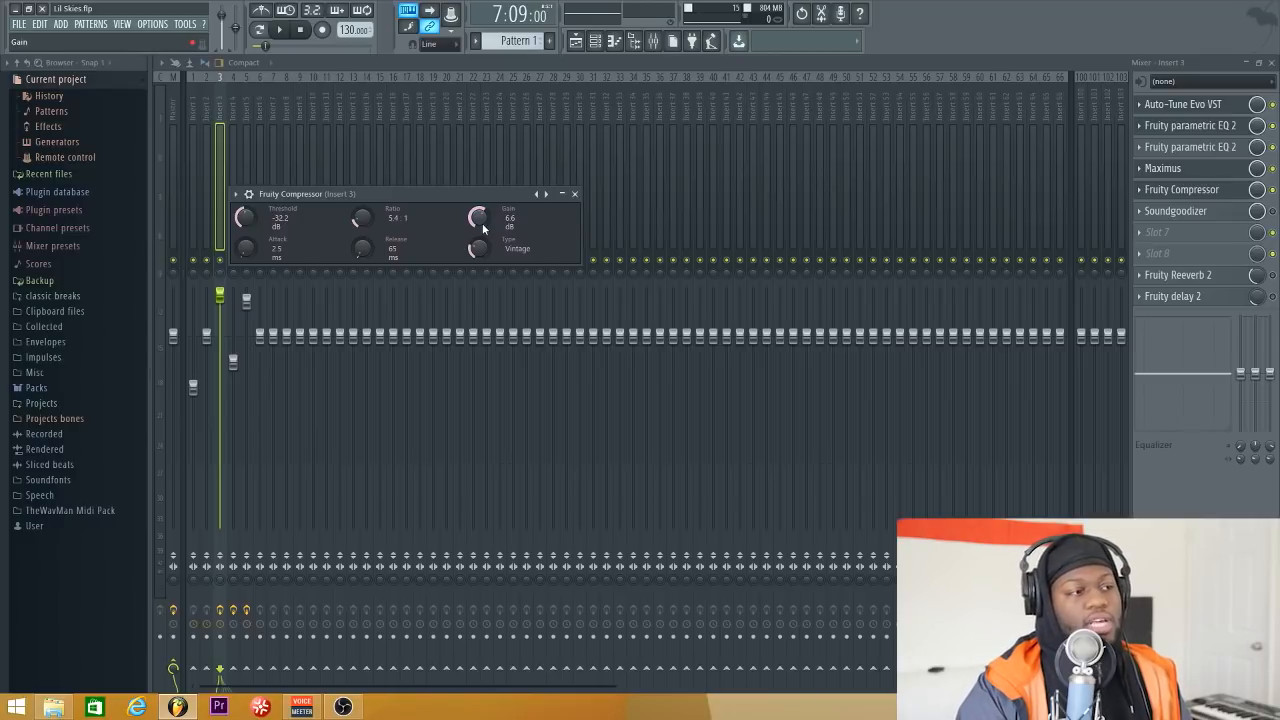
click(578, 197)
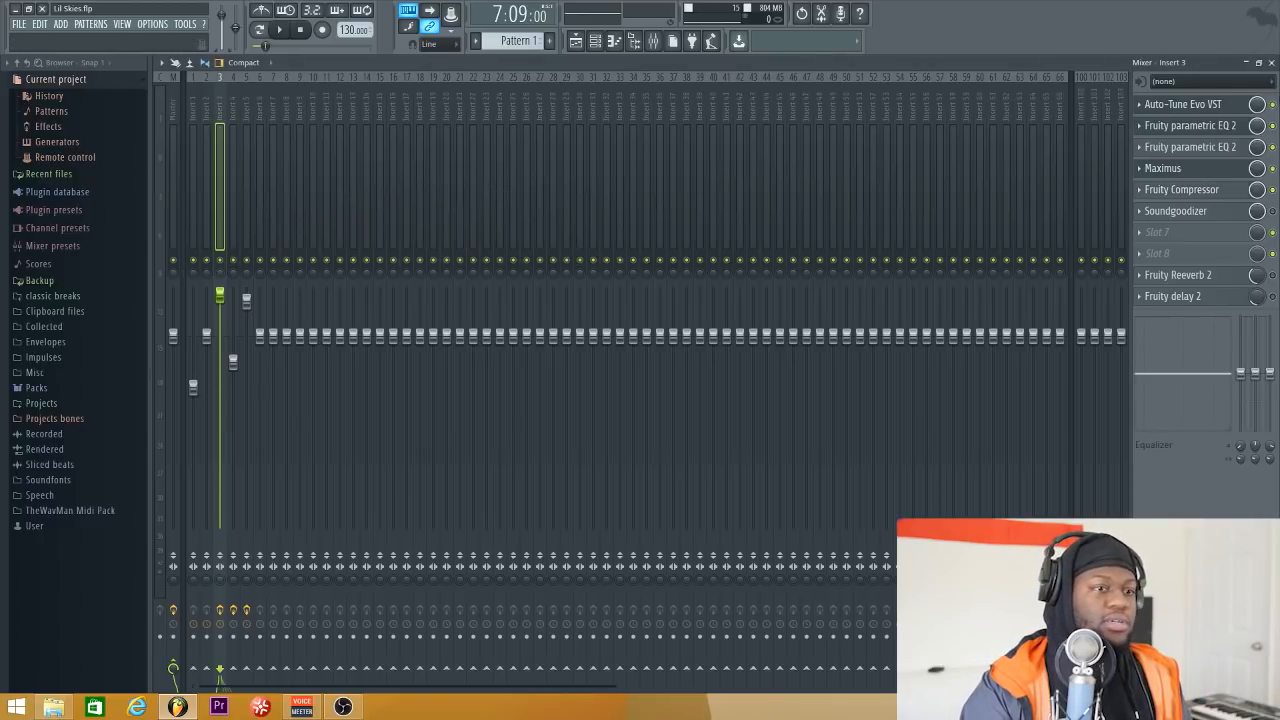
Step: Close the mixer and open effect windows, and unmute playlist tracks 1 and 2 while playing the song from bar 7
click(1273, 63)
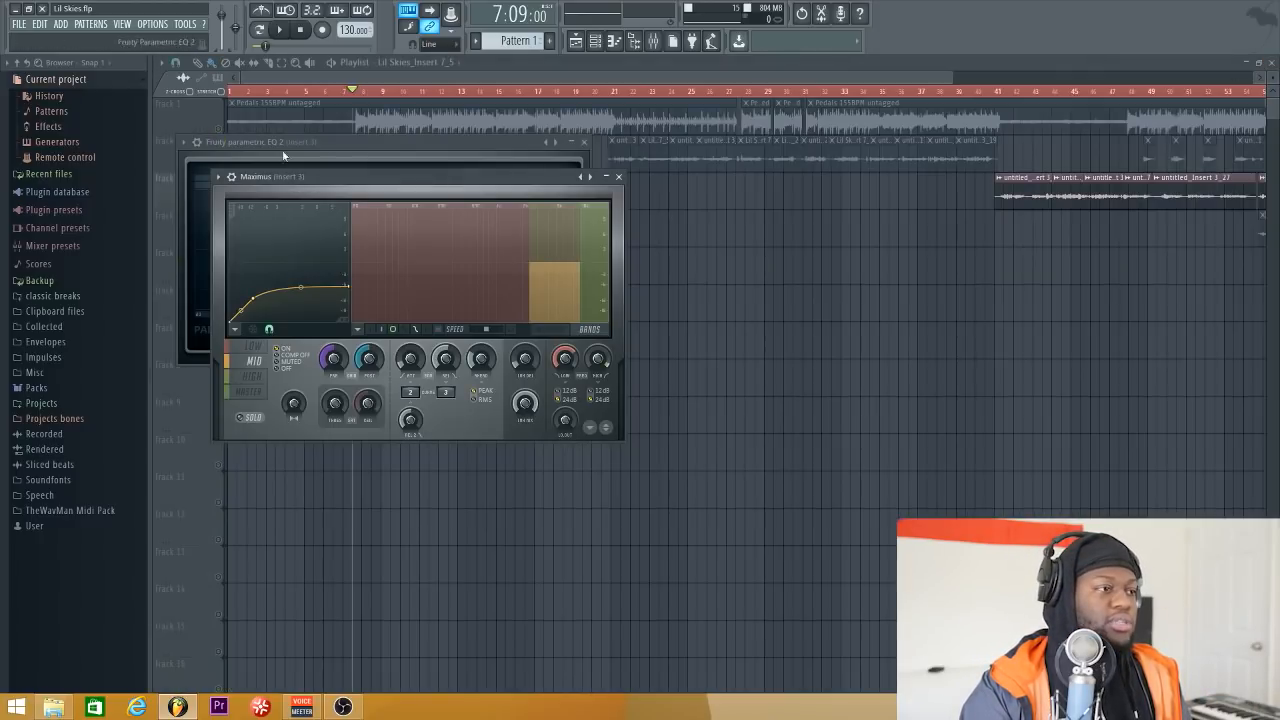
click(621, 179)
click(584, 142)
key(space)
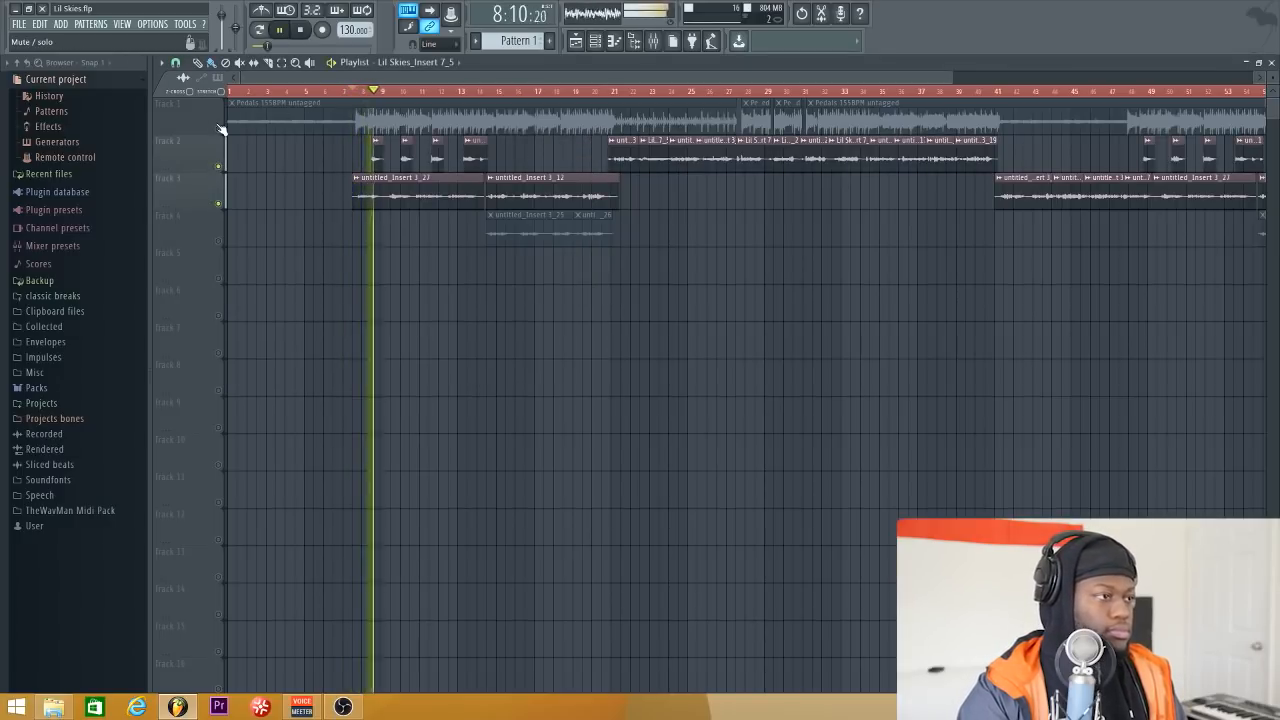
click(219, 128)
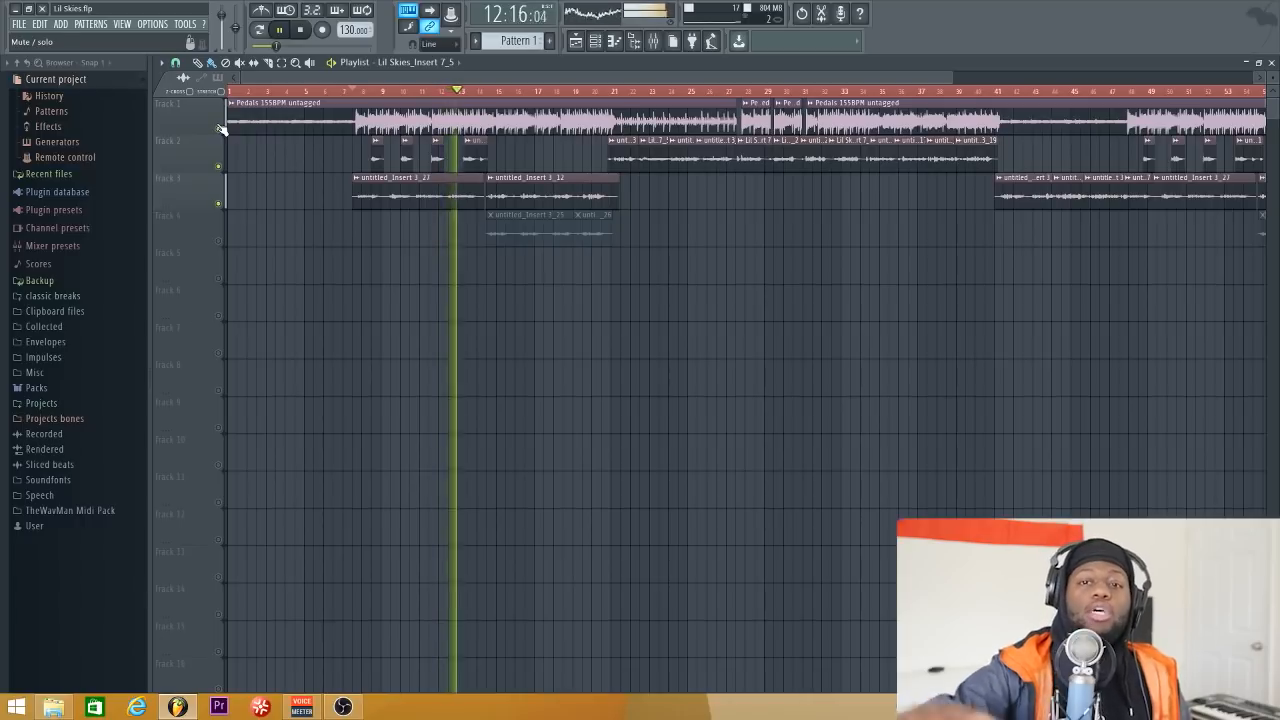
key(space)
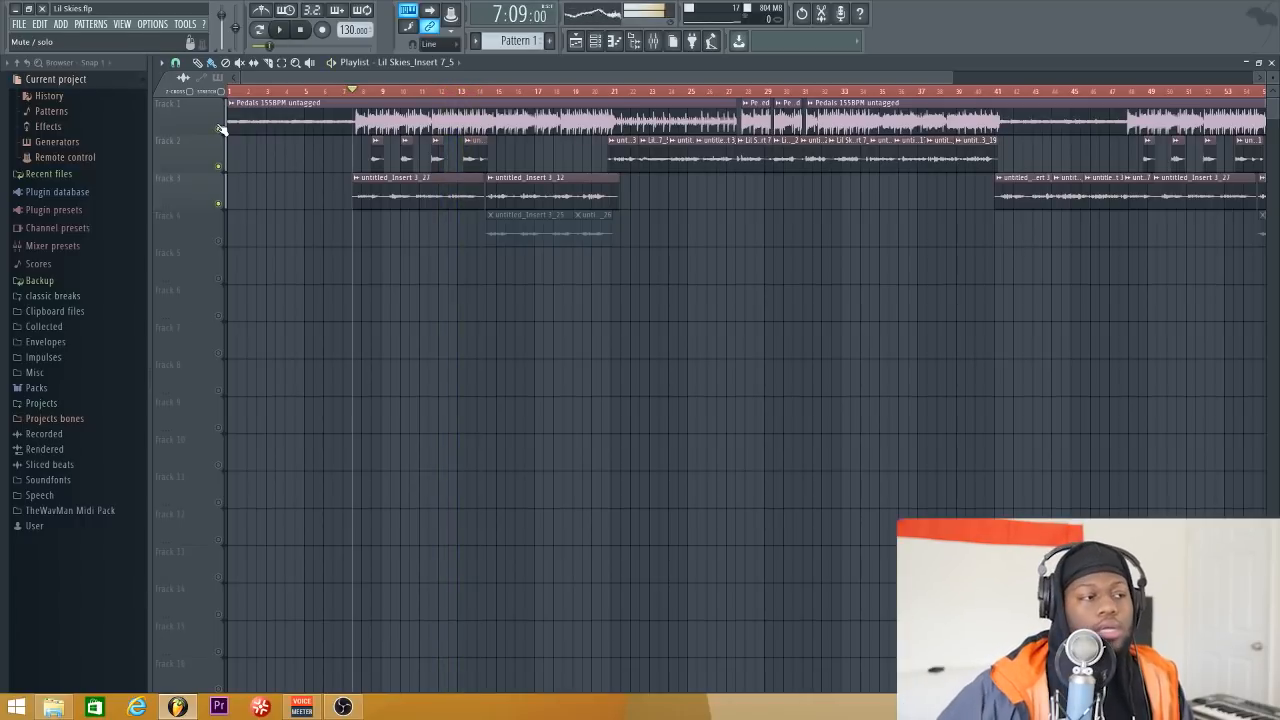
Step: Enable Soundgoodizer with mode A on Insert 3 and audition it against the beat
click(654, 44)
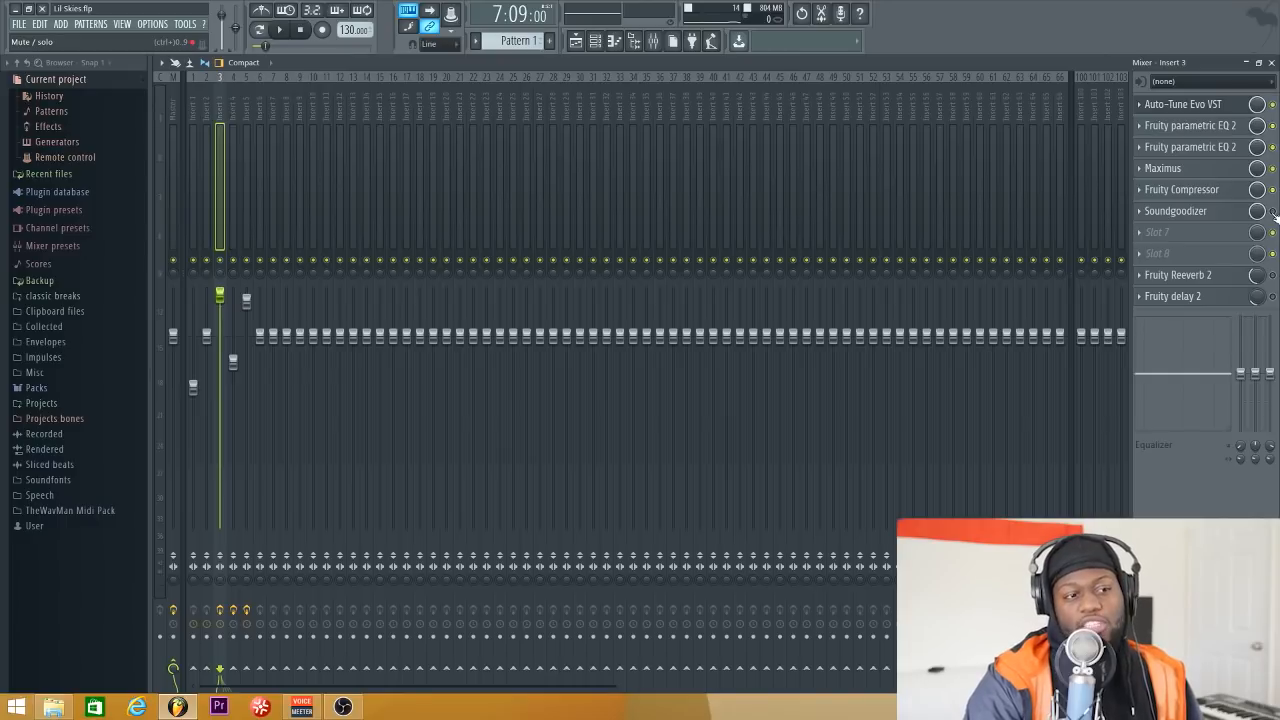
click(1228, 210)
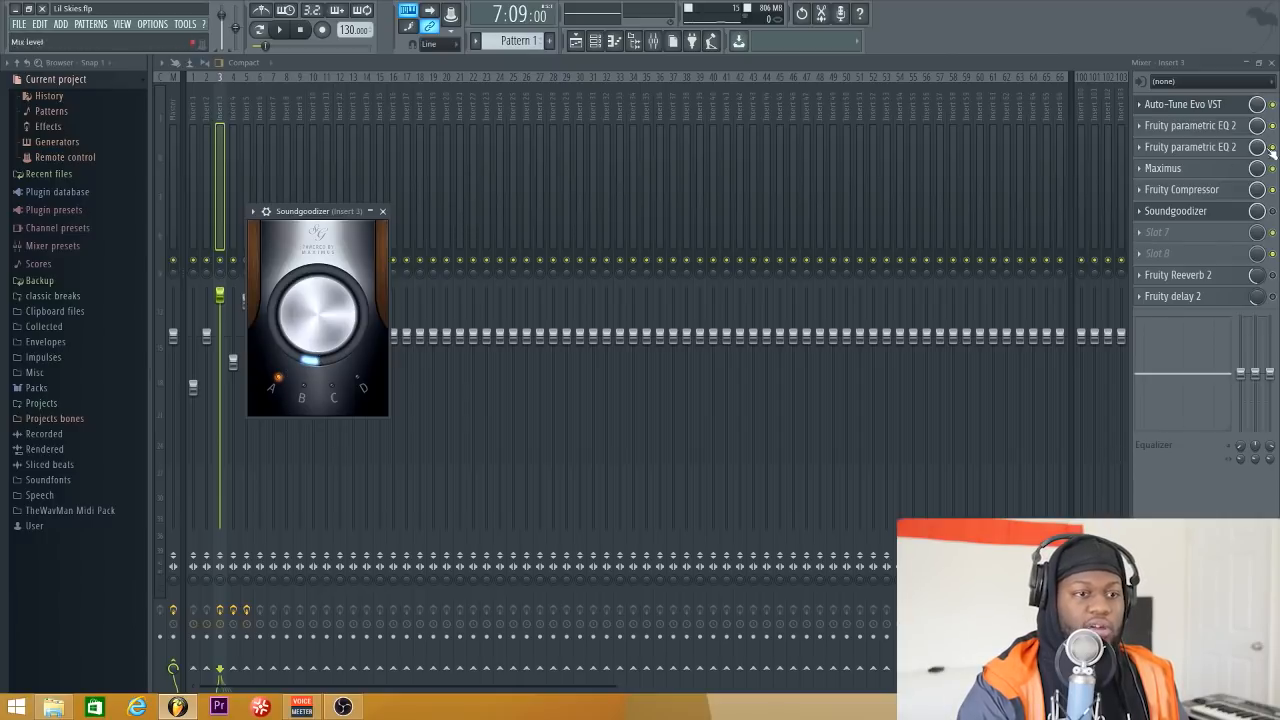
click(1190, 212)
click(1200, 211)
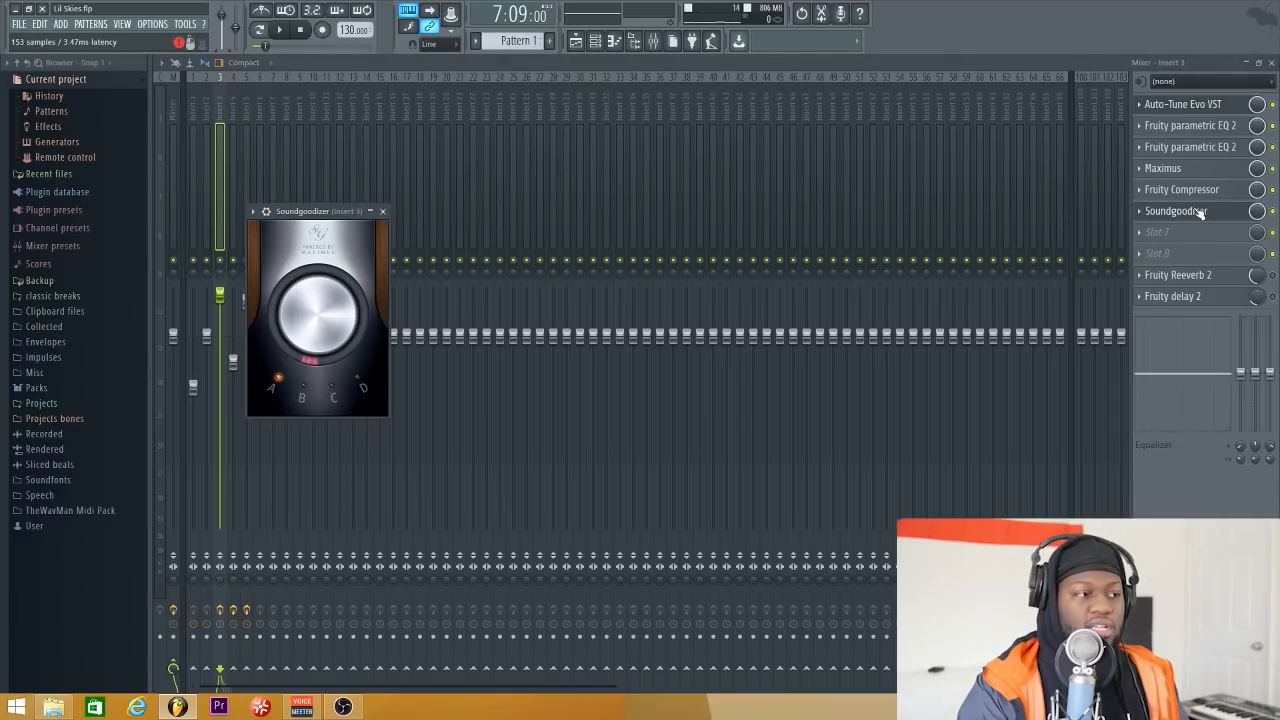
key(space)
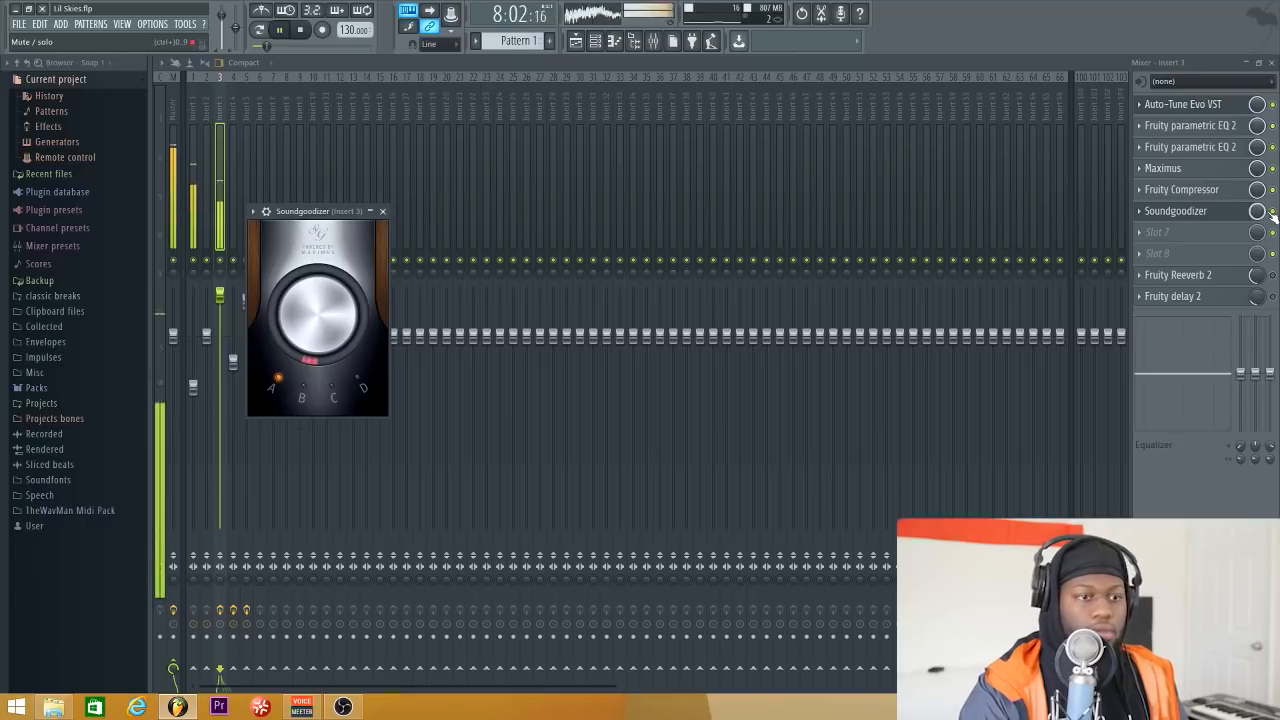
click(1200, 211)
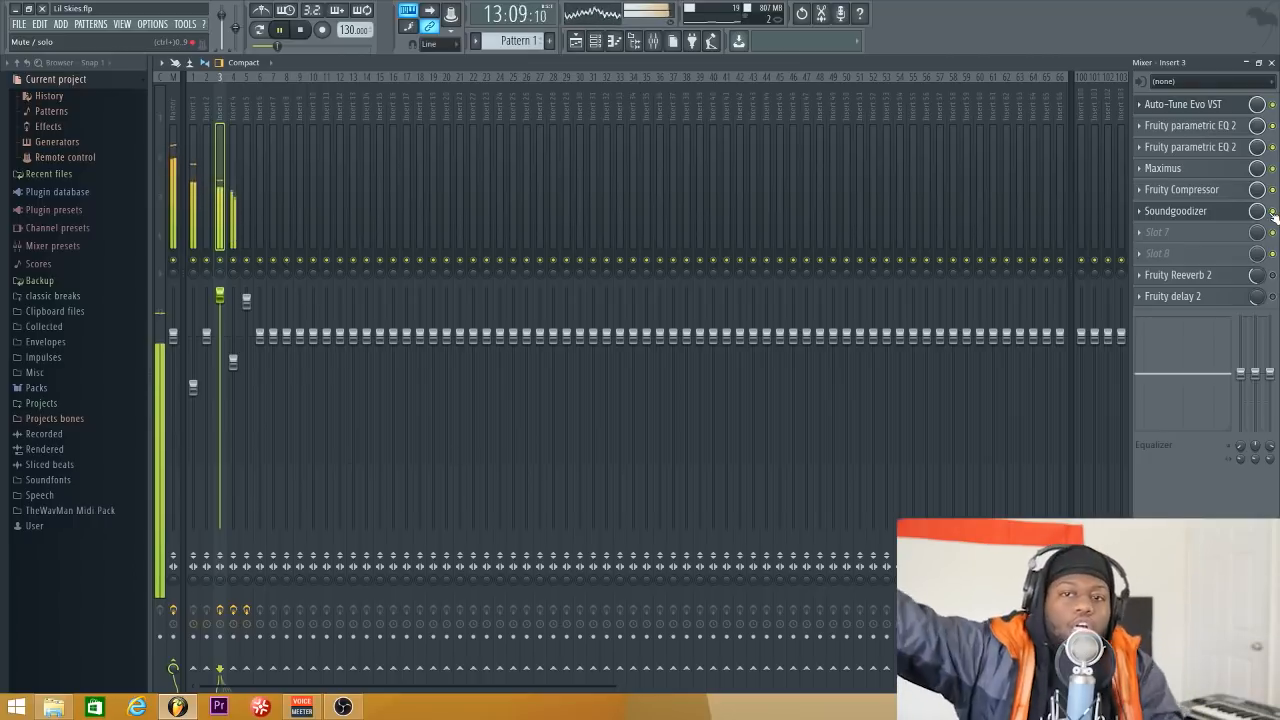
key(space)
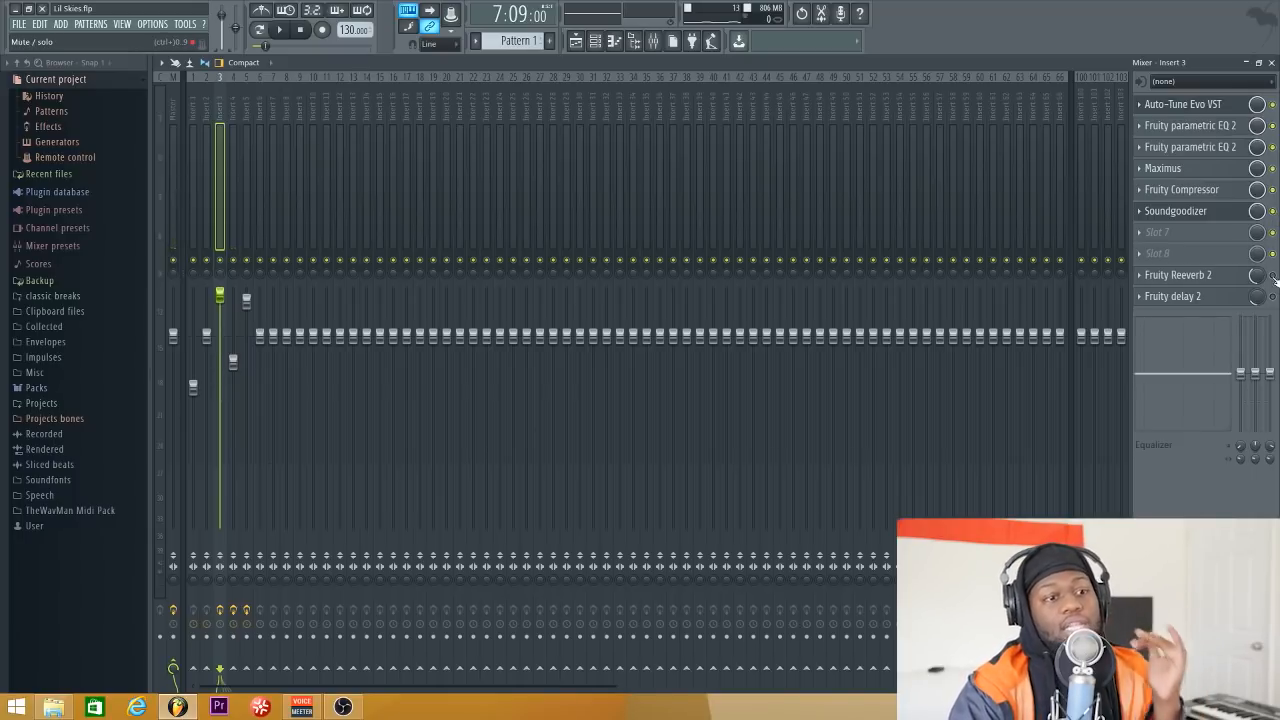
Step: Enable Fruity Reeverb 2 on Insert 3 and set its mix level to 40%
click(1197, 279)
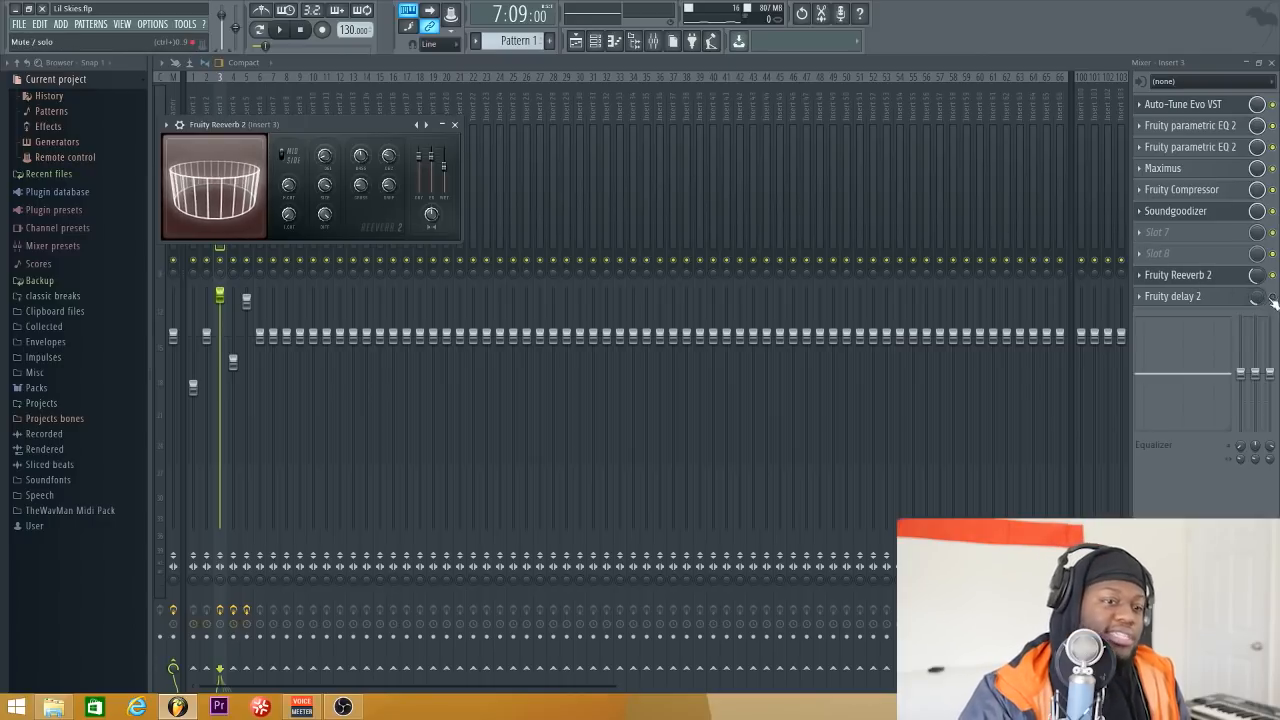
drag(1257, 281, 1257, 277)
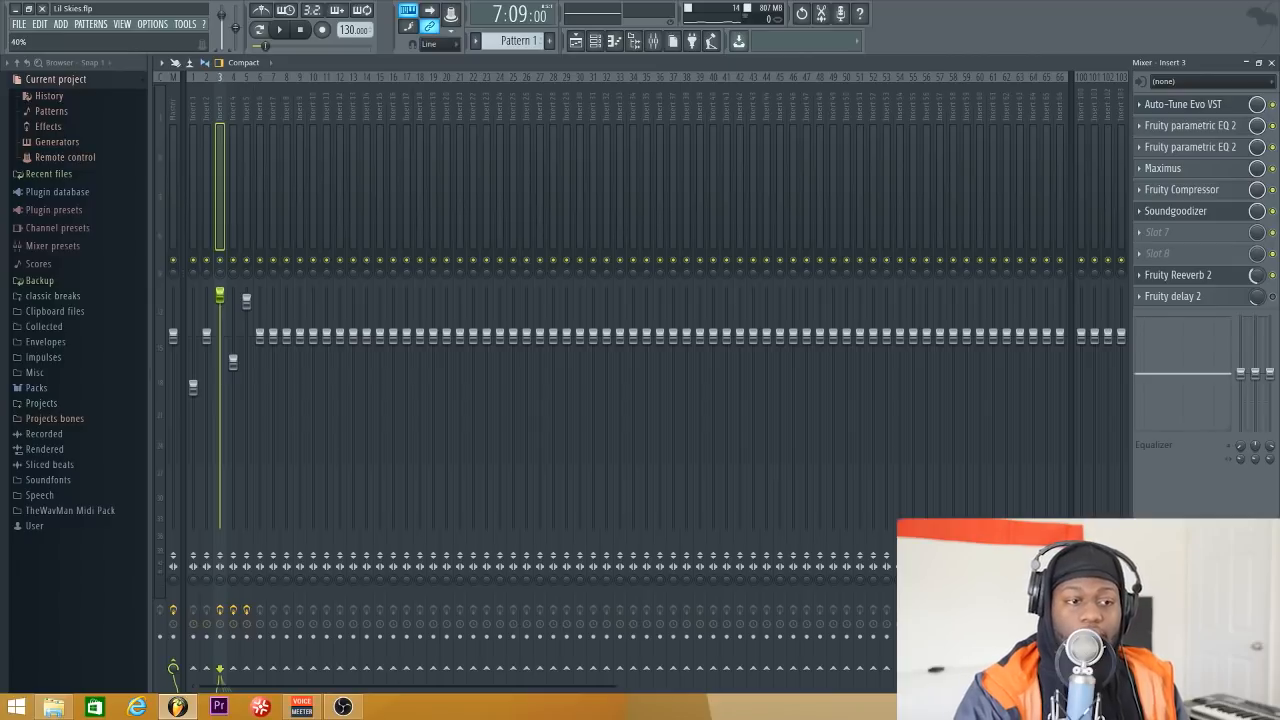
Step: Enable Fruity delay 2 on Insert 3 and audition the full chain with the beat on Insert 1 muted and unmuted
drag(1257, 277, 1258, 281)
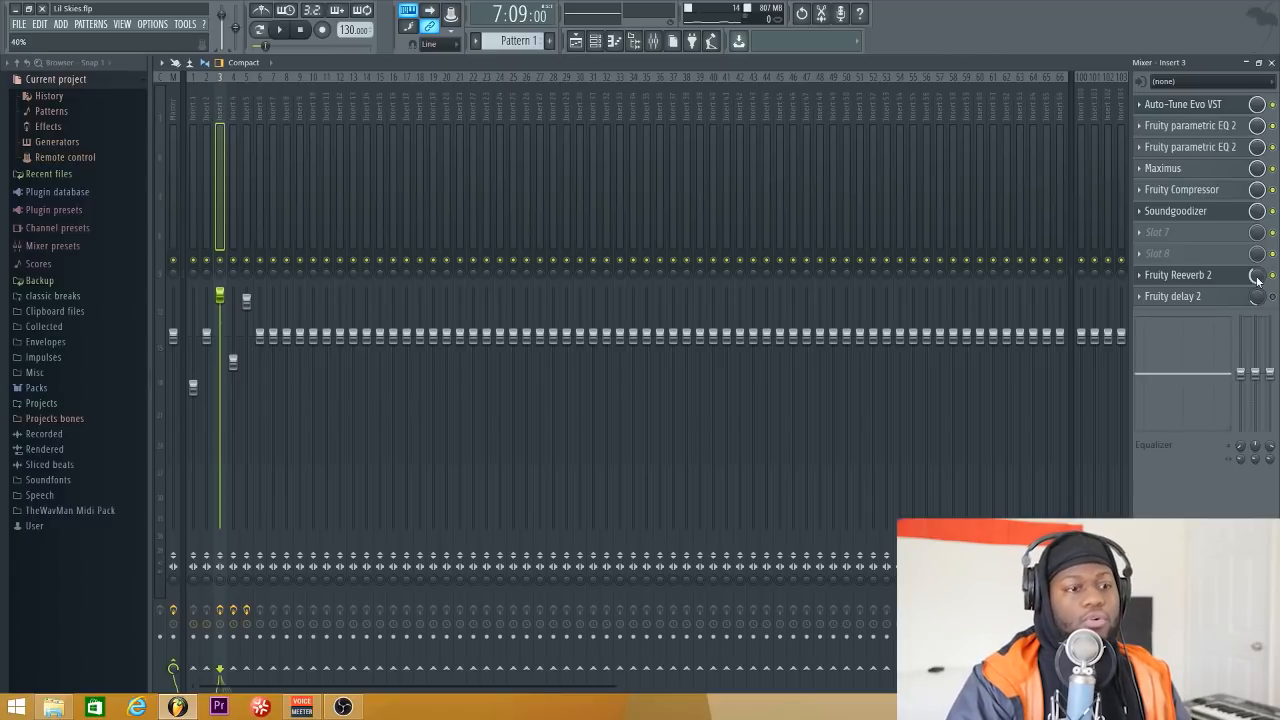
click(1214, 300)
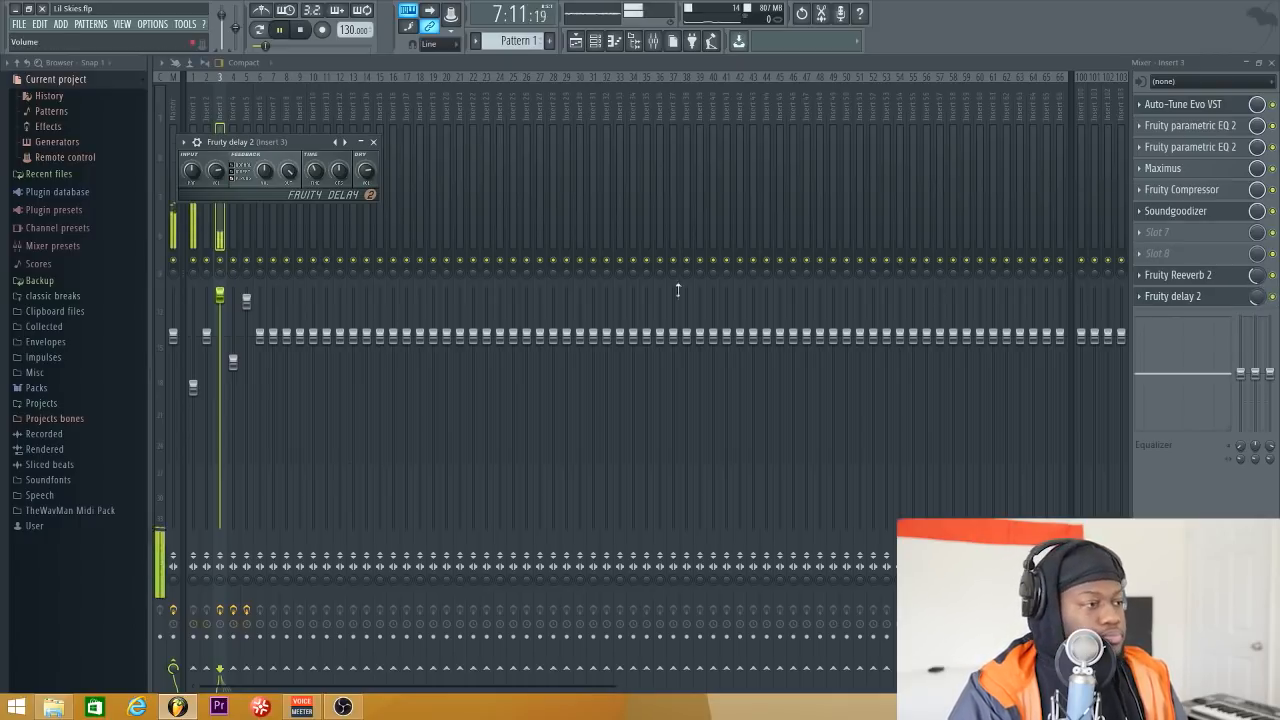
click(194, 261)
click(194, 261)
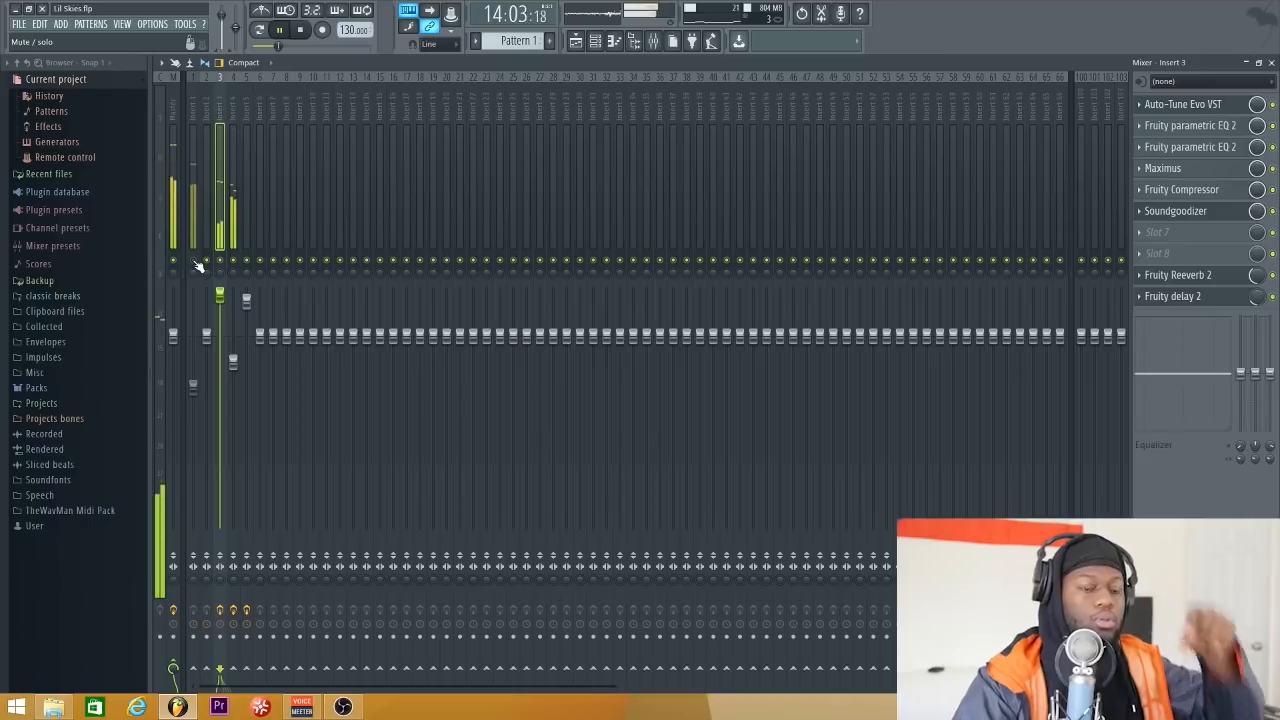
key(space)
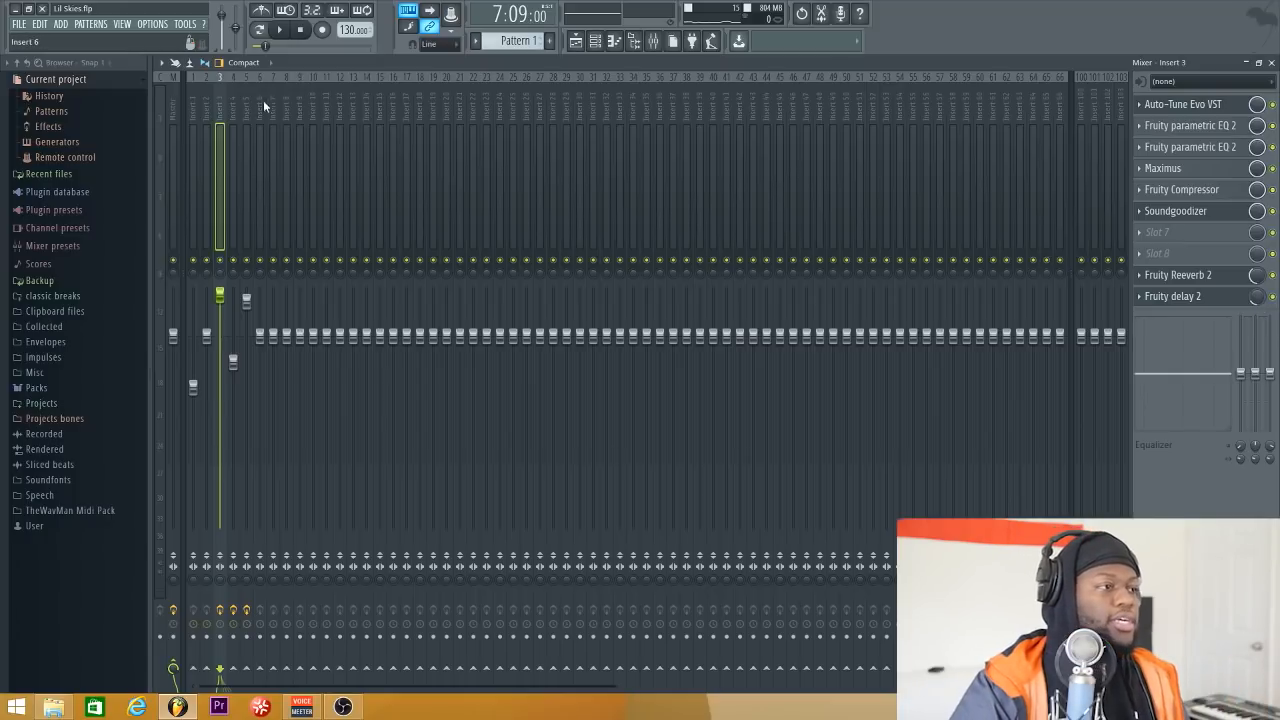
Step: Select Insert 4, and close the mixer and the open Soundgoodizer and Fruity delay 2 windows
click(233, 100)
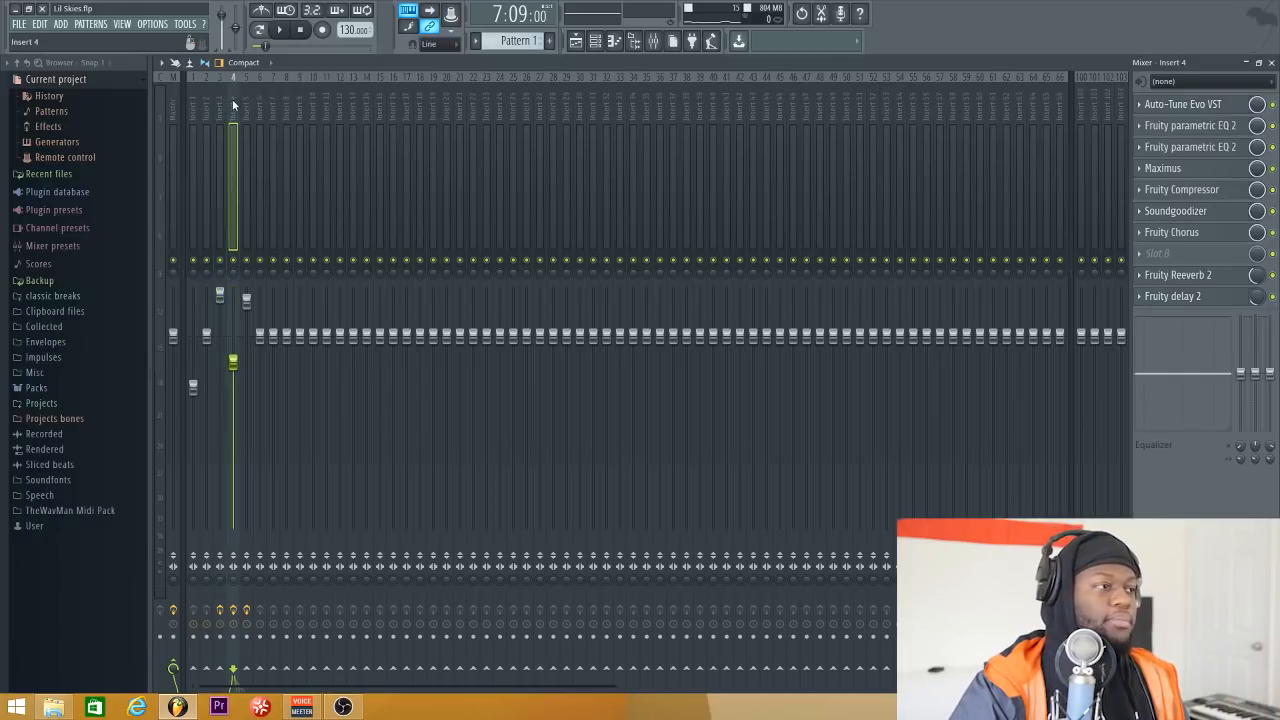
click(1271, 63)
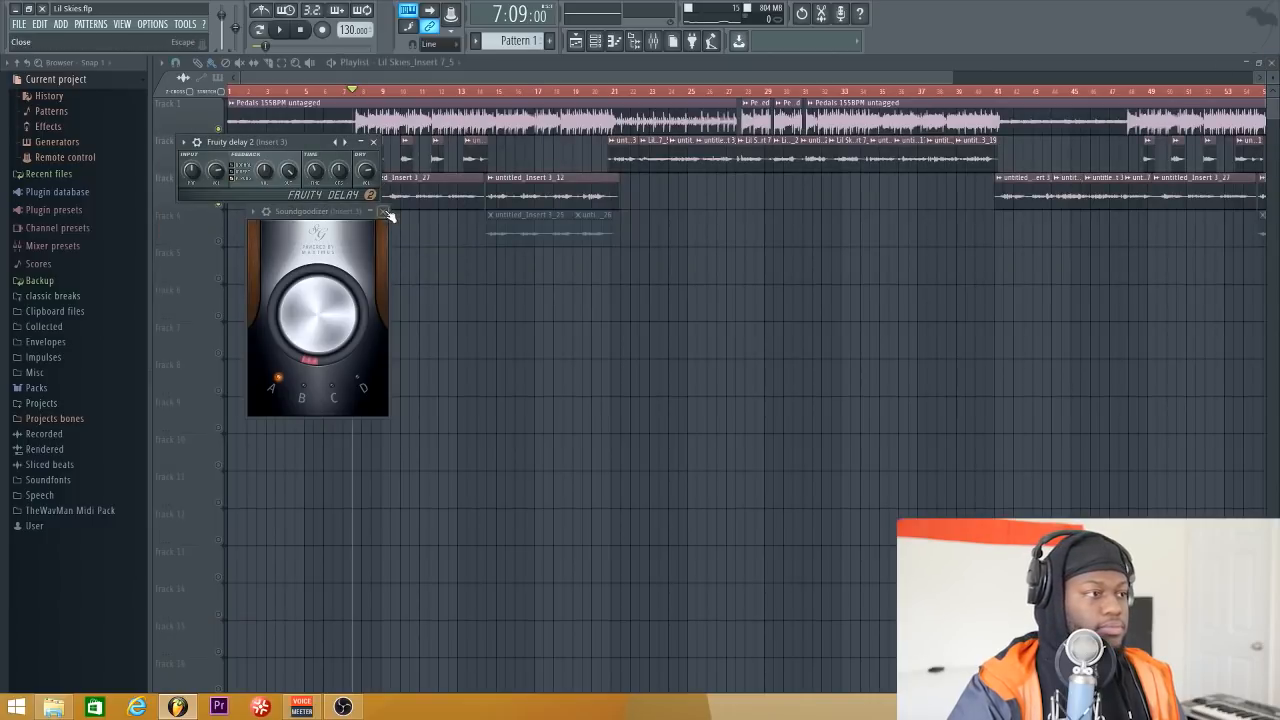
click(384, 212)
click(373, 142)
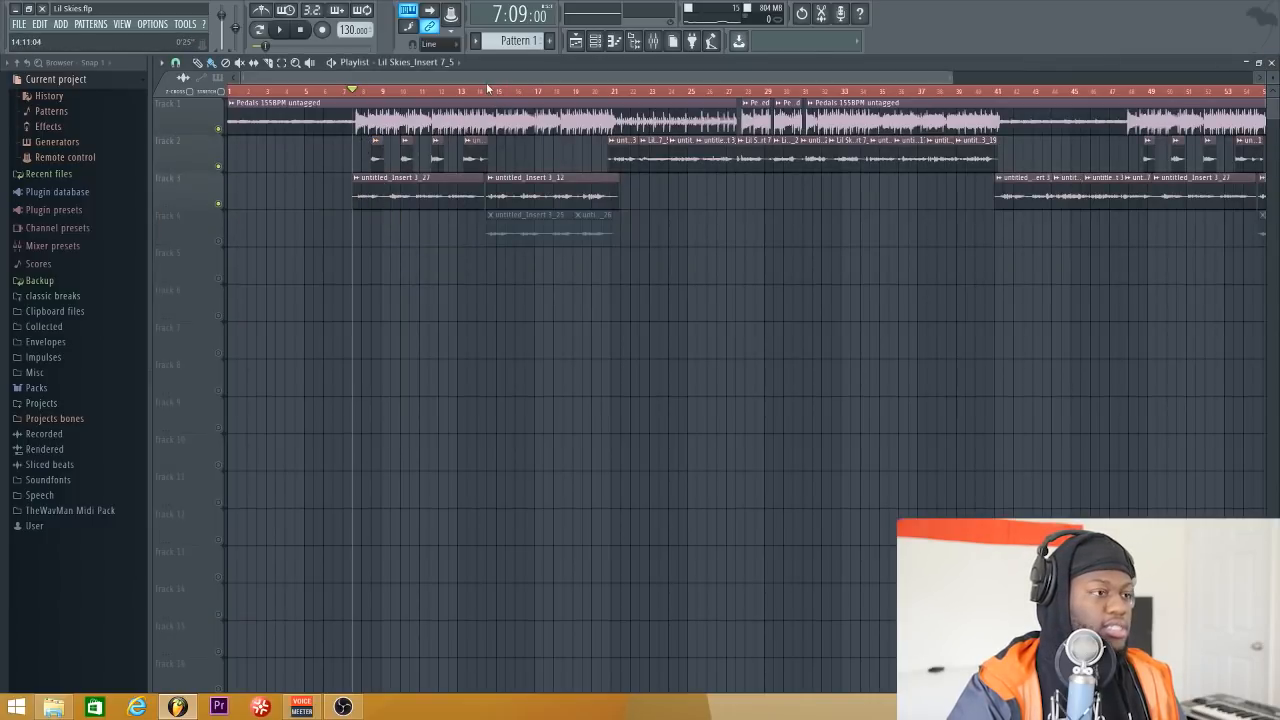
Step: Unmute playlist track 4, mute track 3, and play the song from bar 14
click(487, 89)
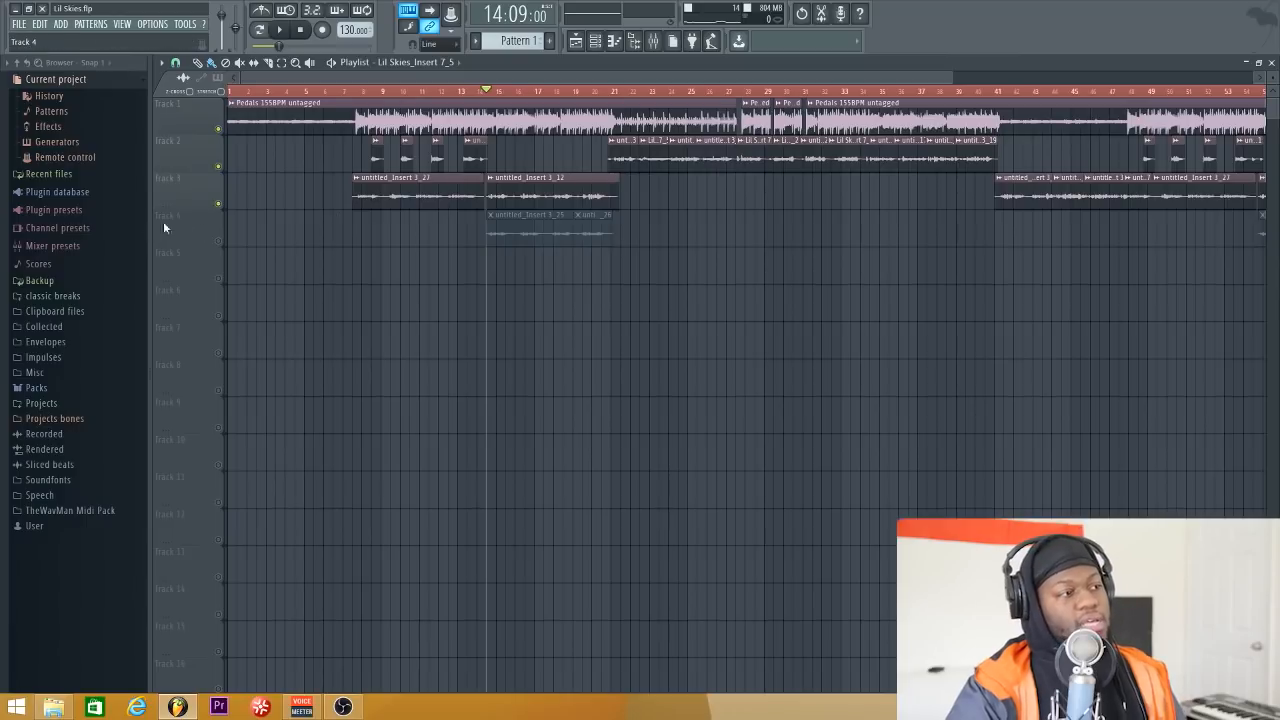
click(219, 240)
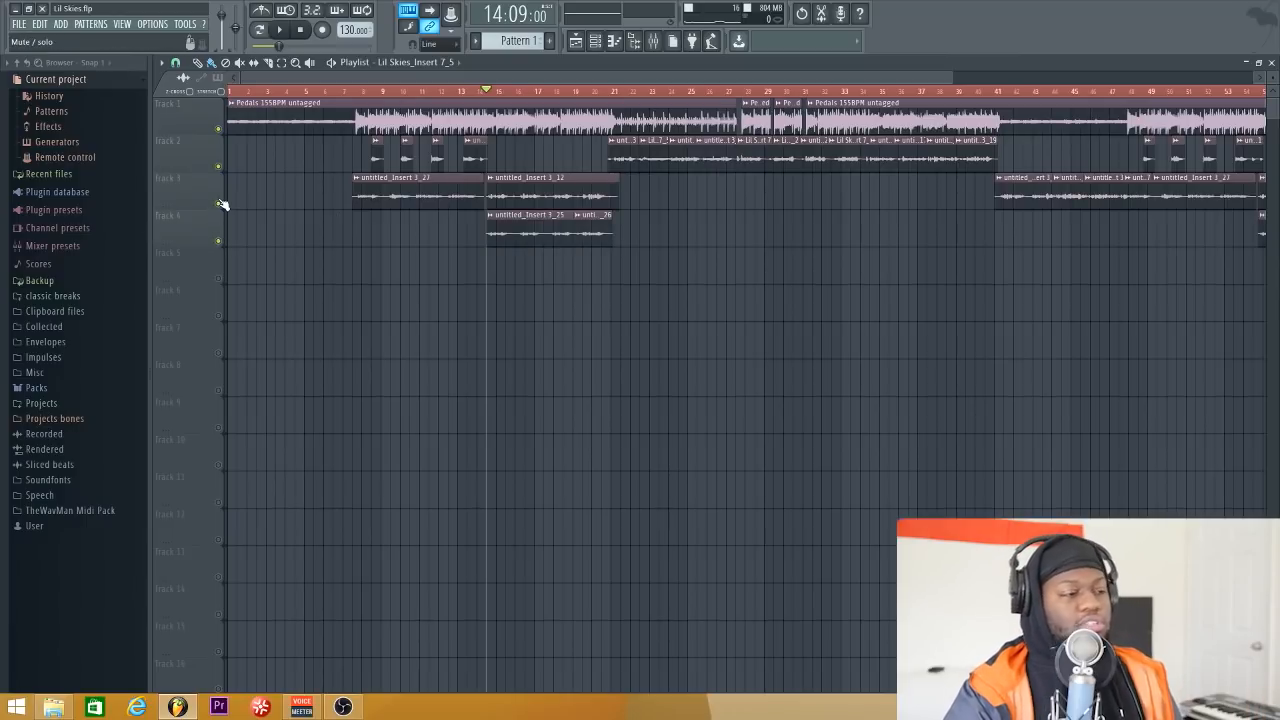
click(219, 203)
key(space)
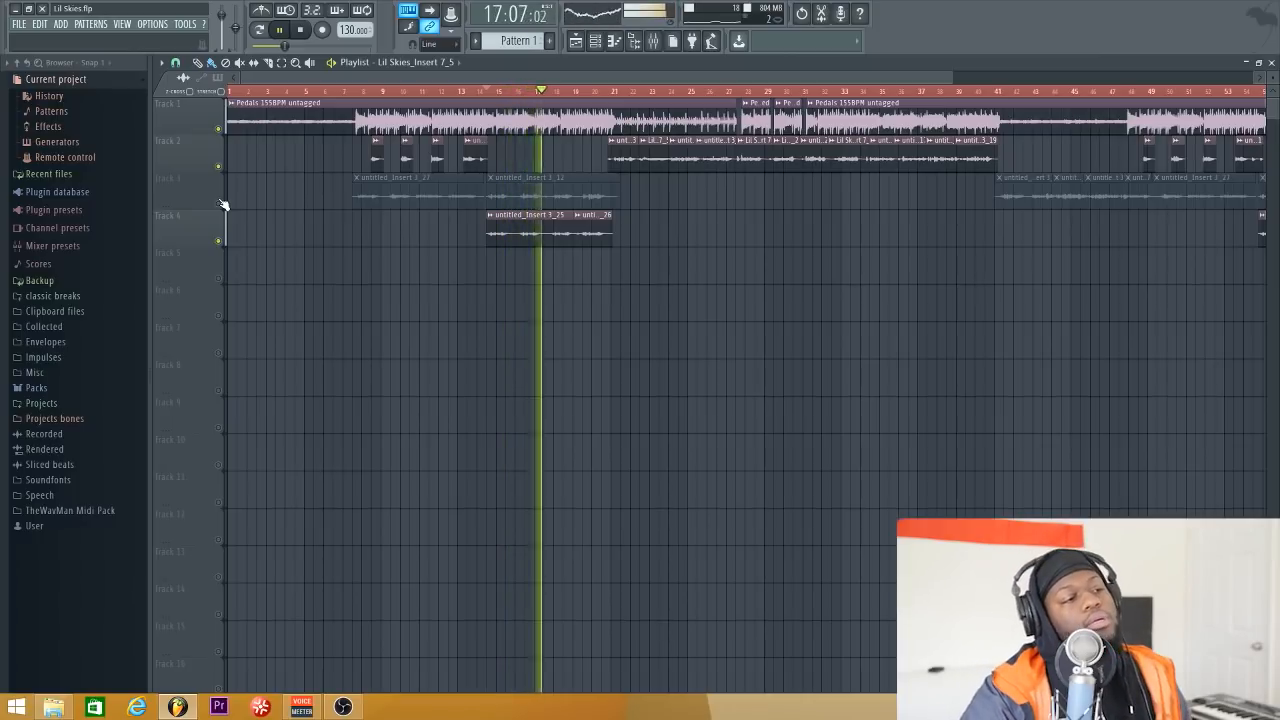
Step: Unmute playlist track 3 and listen to both vocal tracks together from bar 14
click(221, 203)
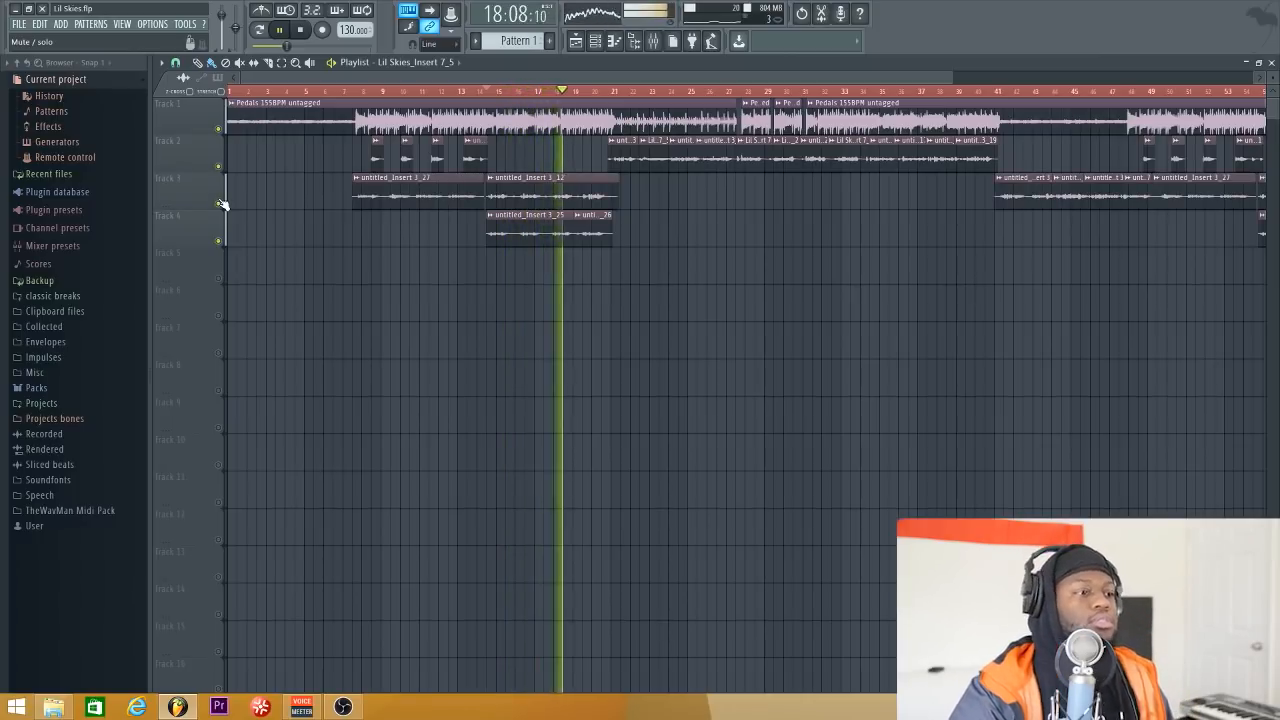
key(space)
key(space)
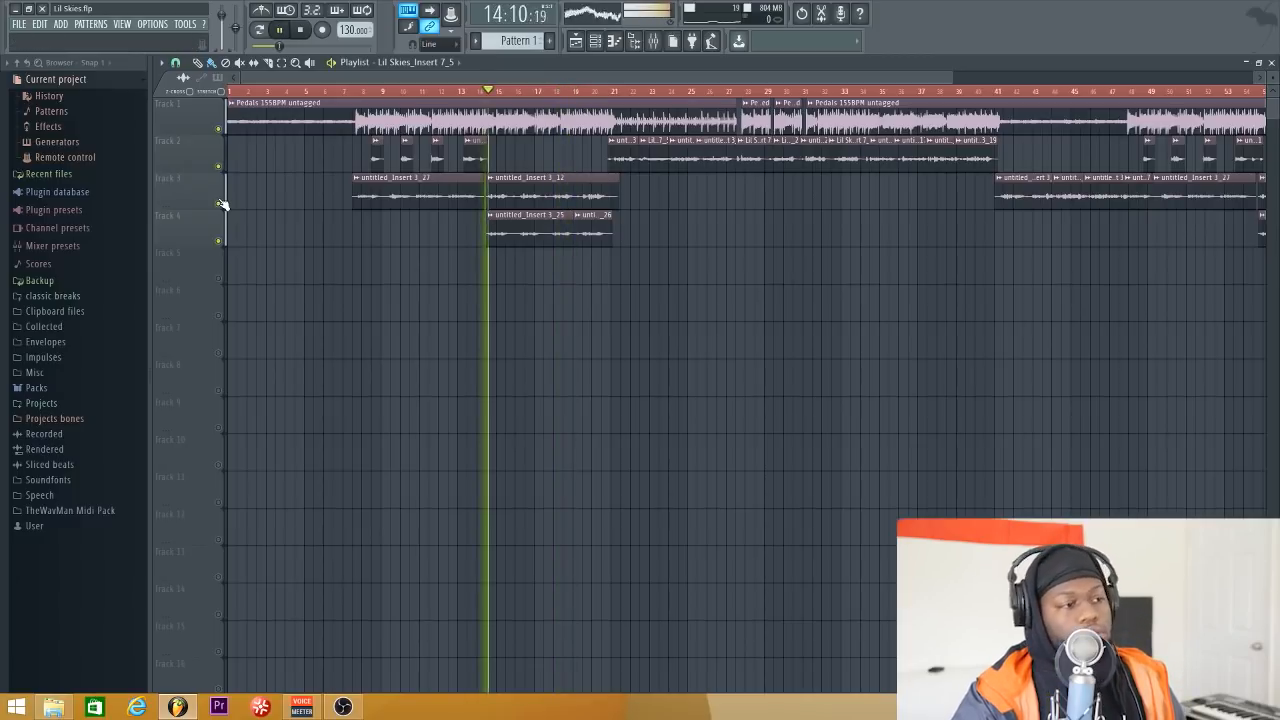
key(space)
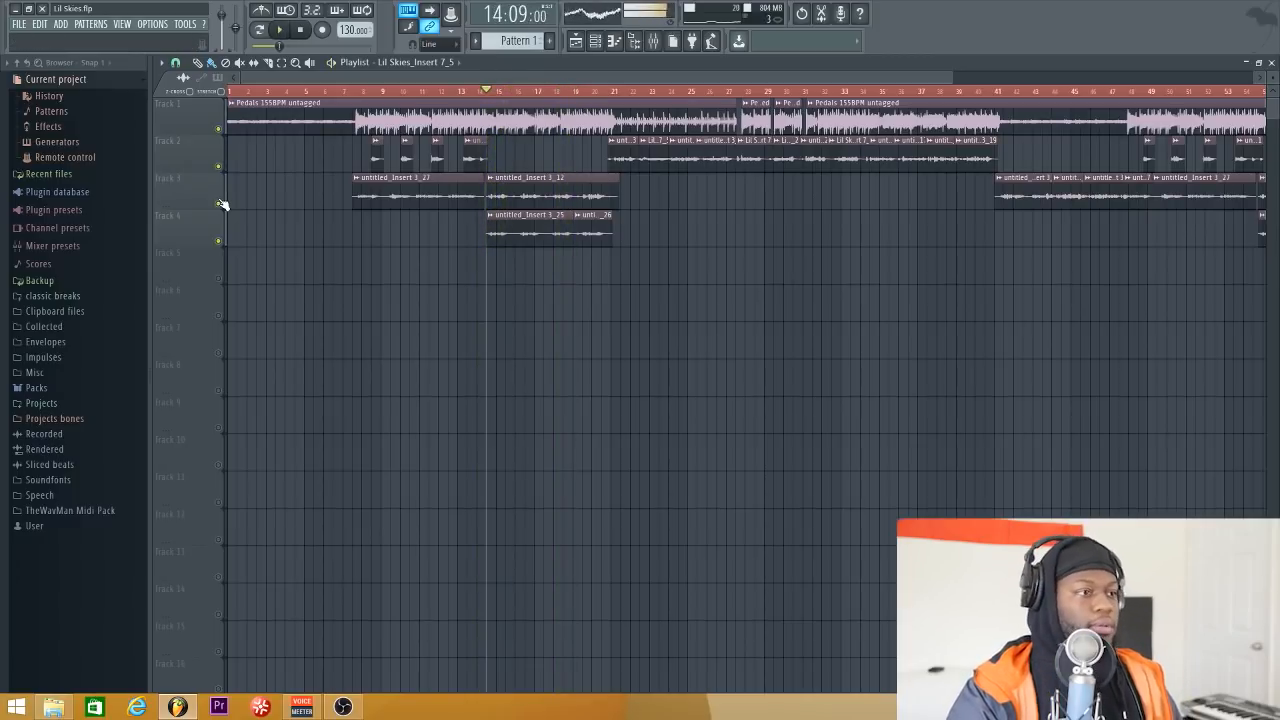
Step: Mute playlist track 3 again and open the first Fruity parametric EQ 2 on mixer Insert 4
click(222, 204)
click(655, 41)
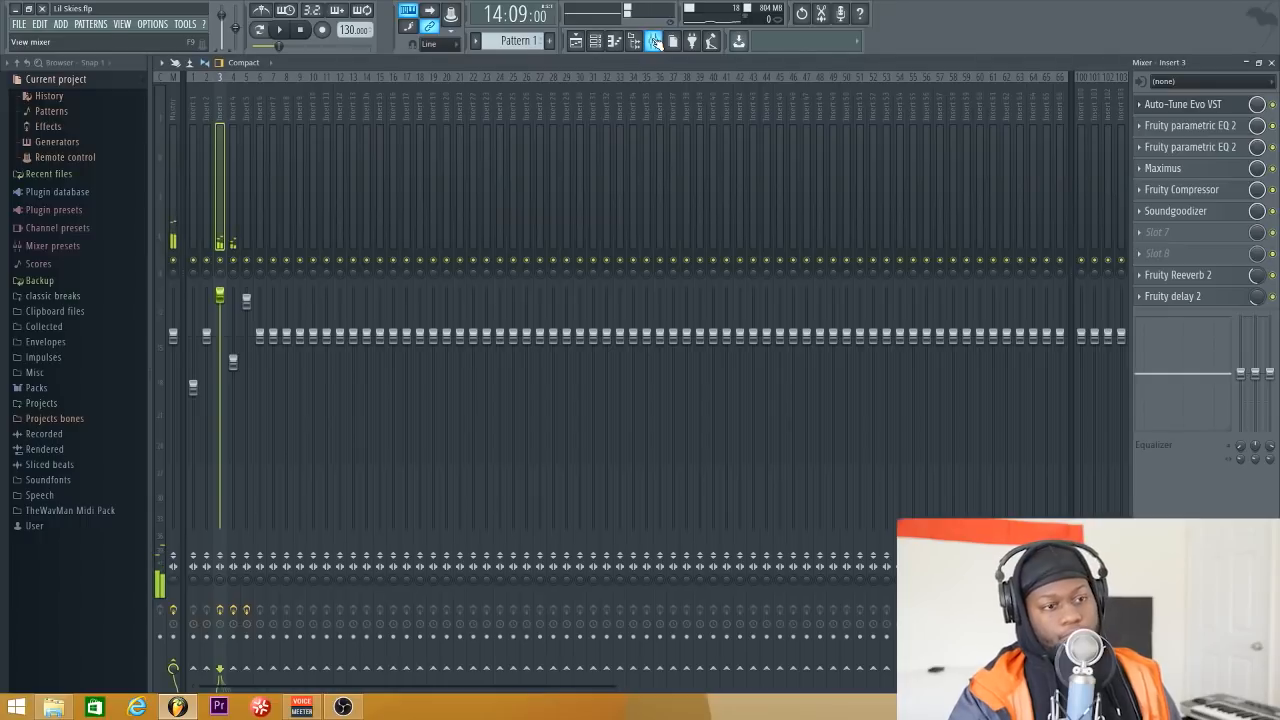
click(239, 92)
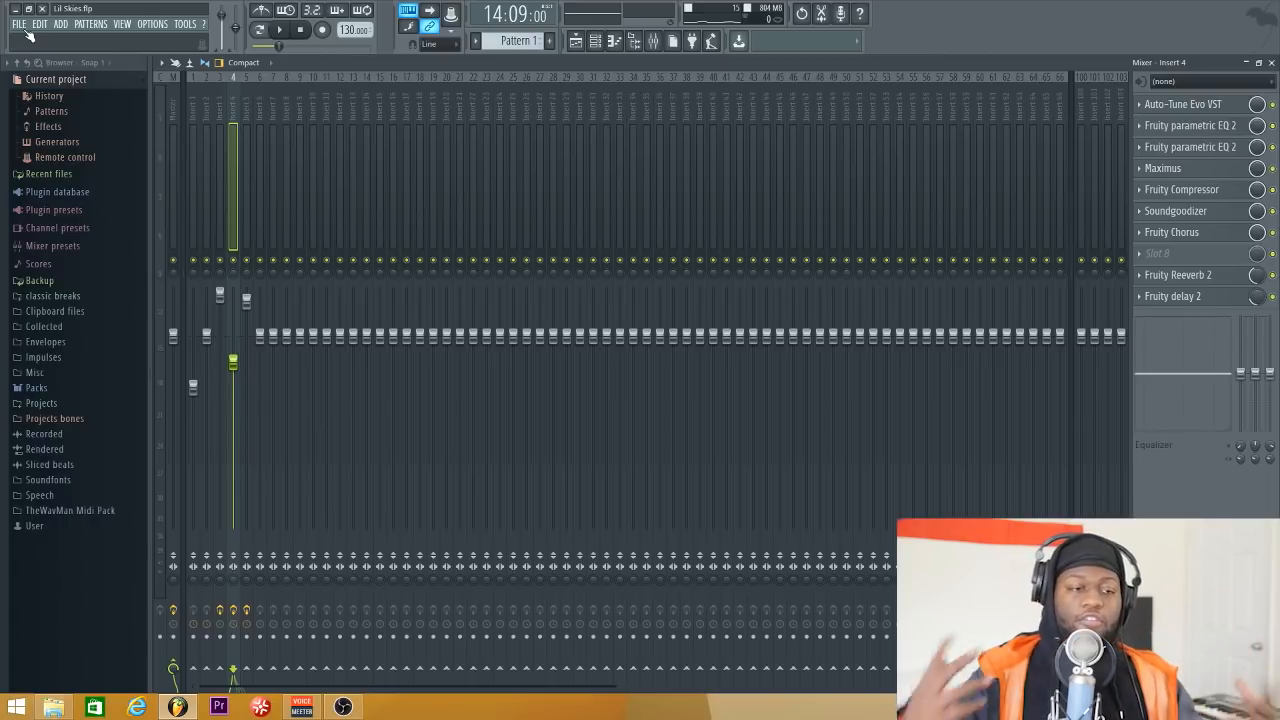
click(1200, 126)
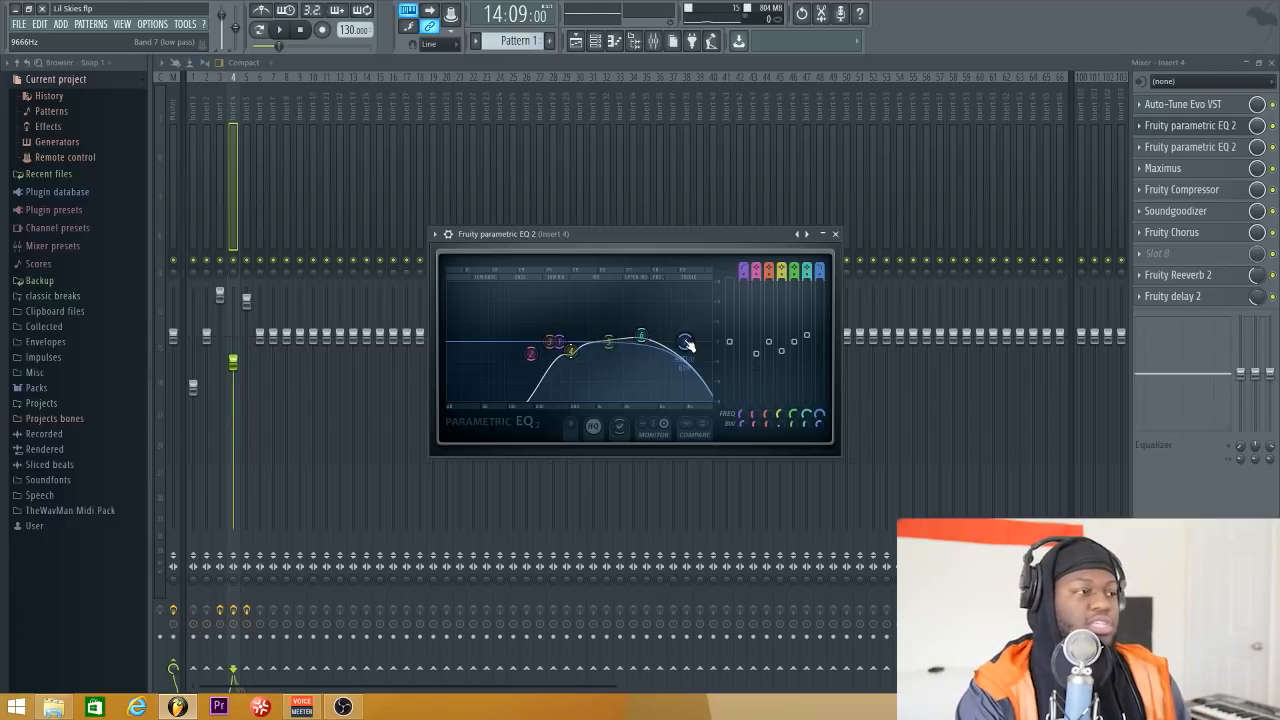
Step: Solo Insert 4, listen to its processed vocal from bar 14, and unsolo it
click(233, 265)
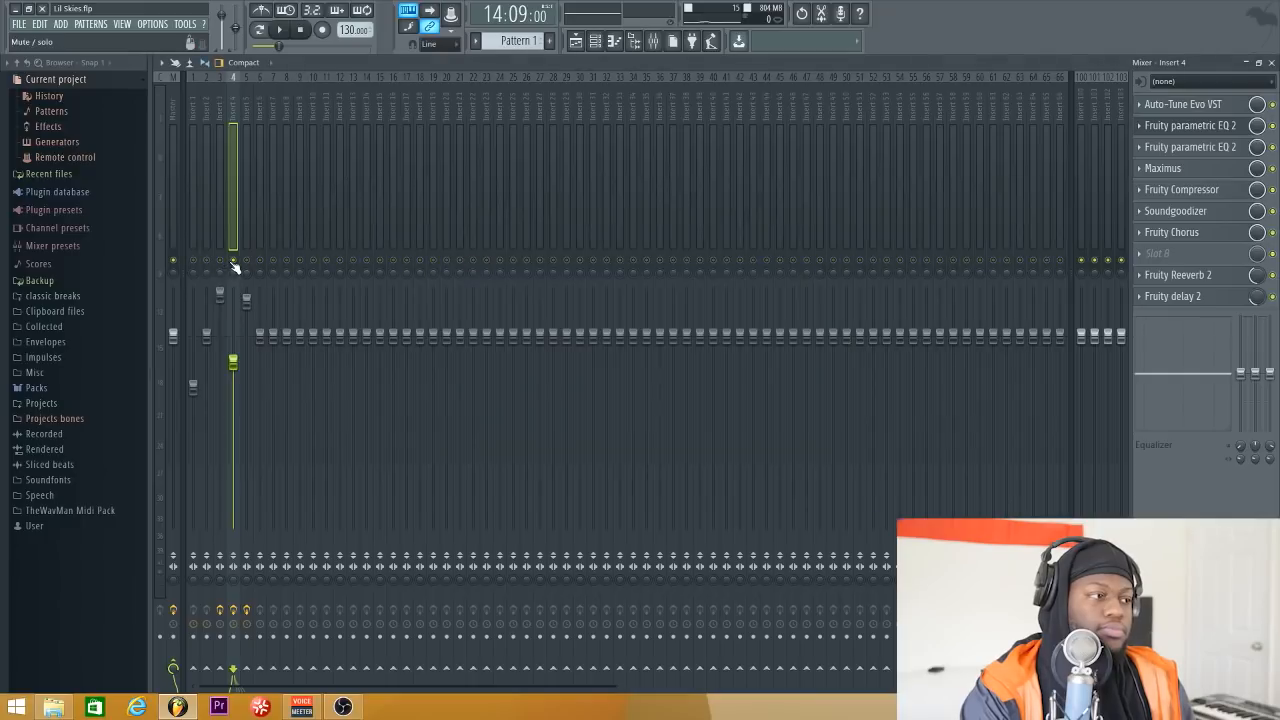
key(space)
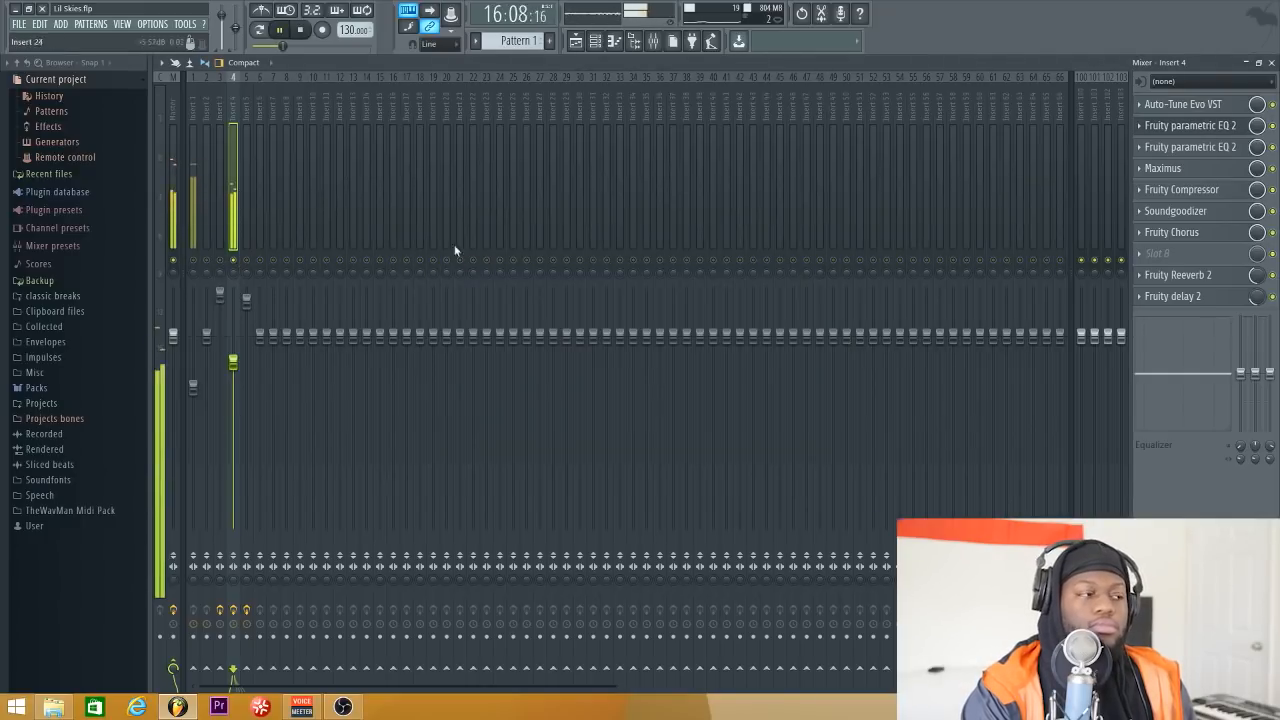
key(space)
right_click(236, 263)
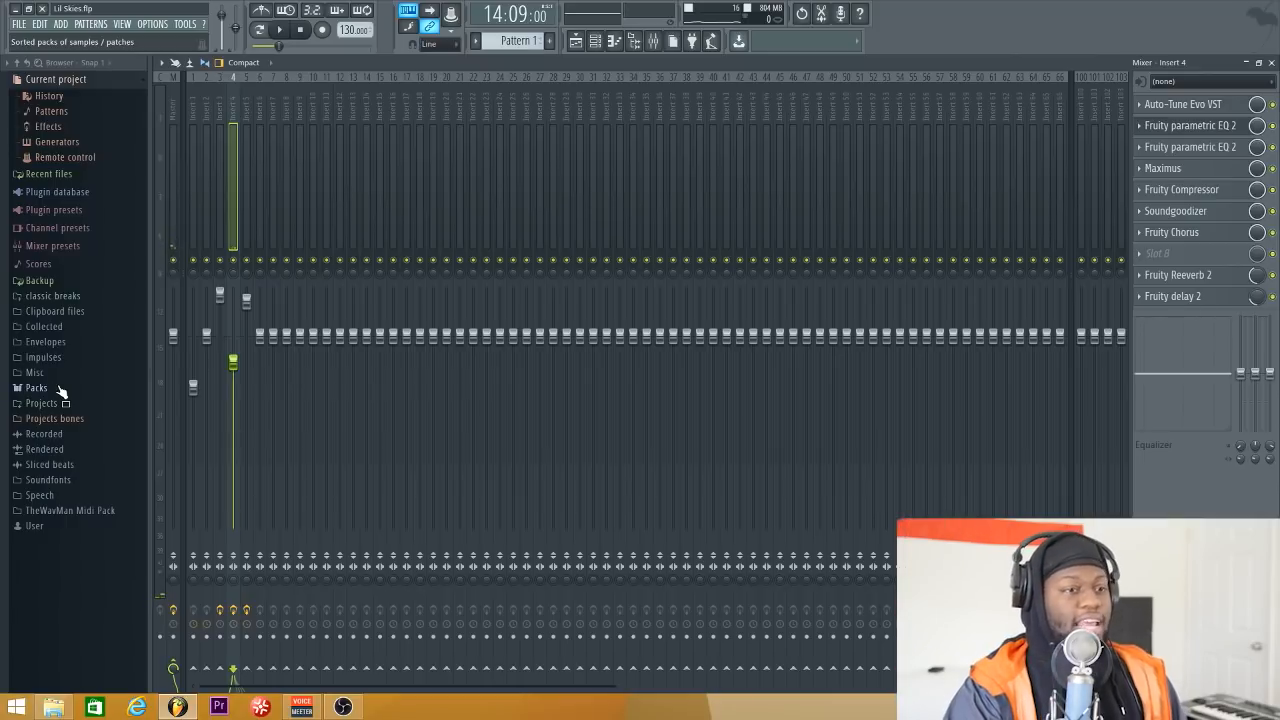
Step: Review the Fruity Chorus settings on Insert 4, audition the effect with the beat, and close the mixer
click(1196, 236)
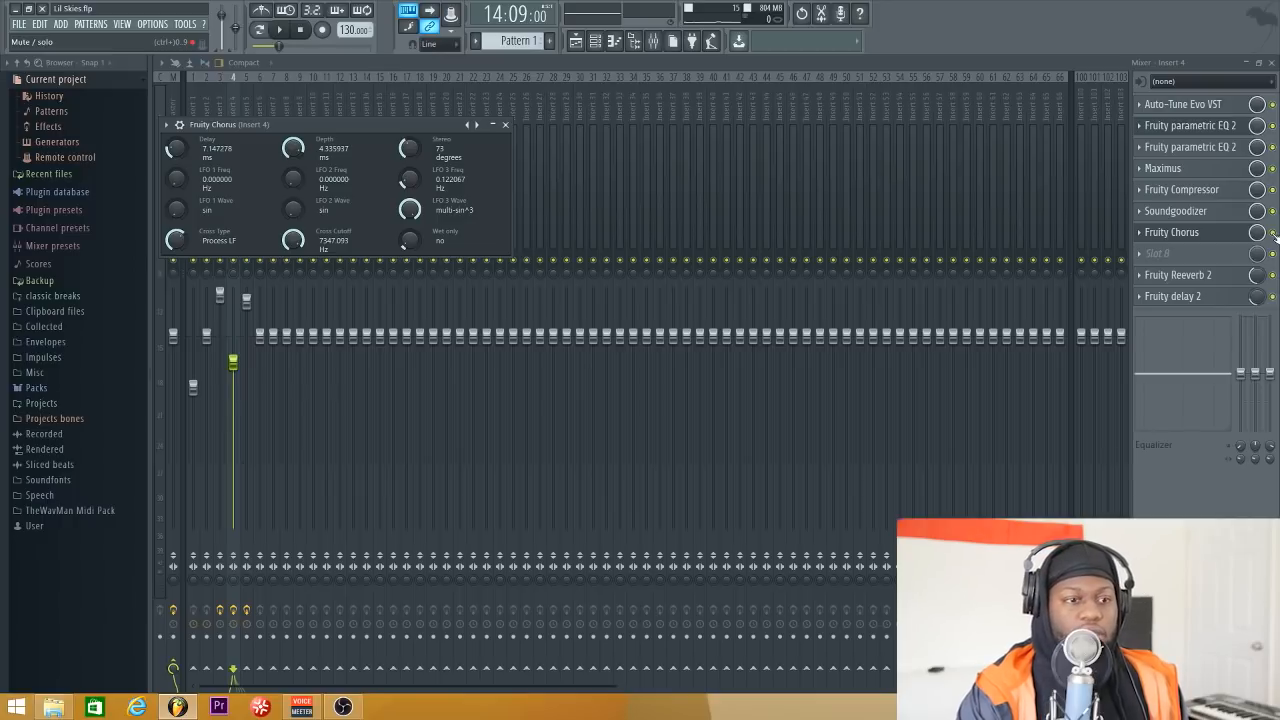
click(1273, 234)
key(space)
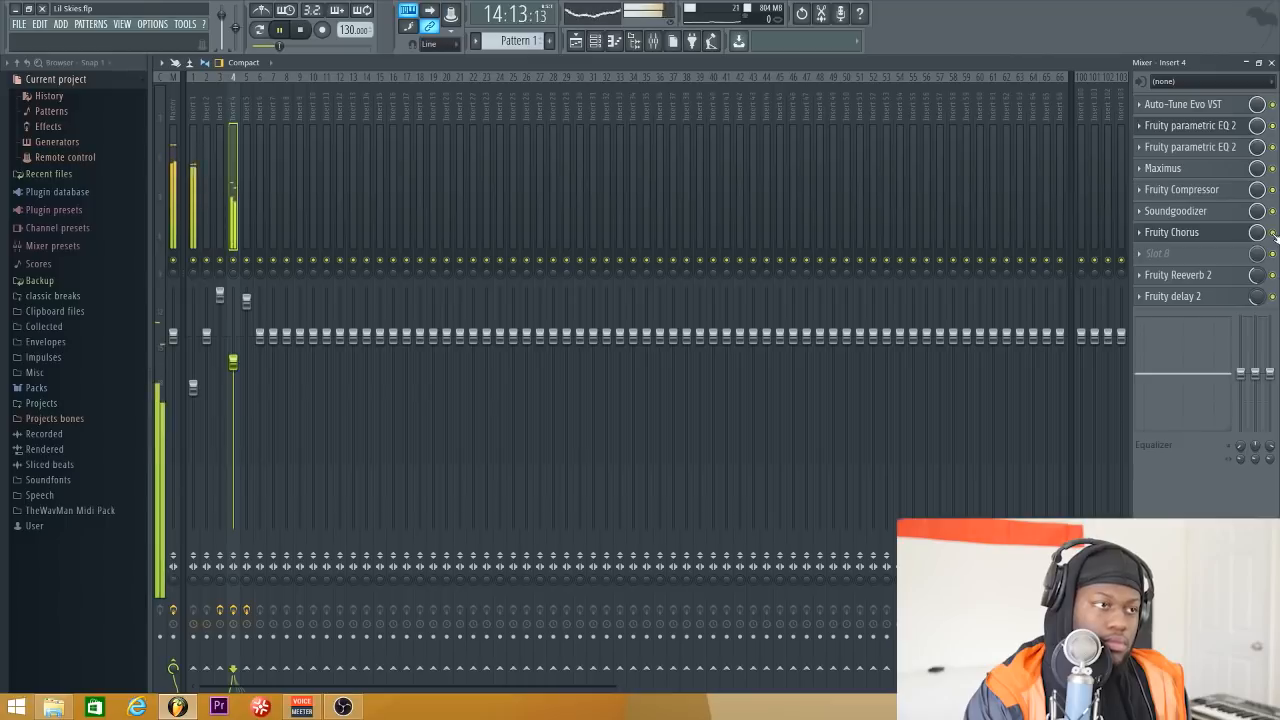
key(space)
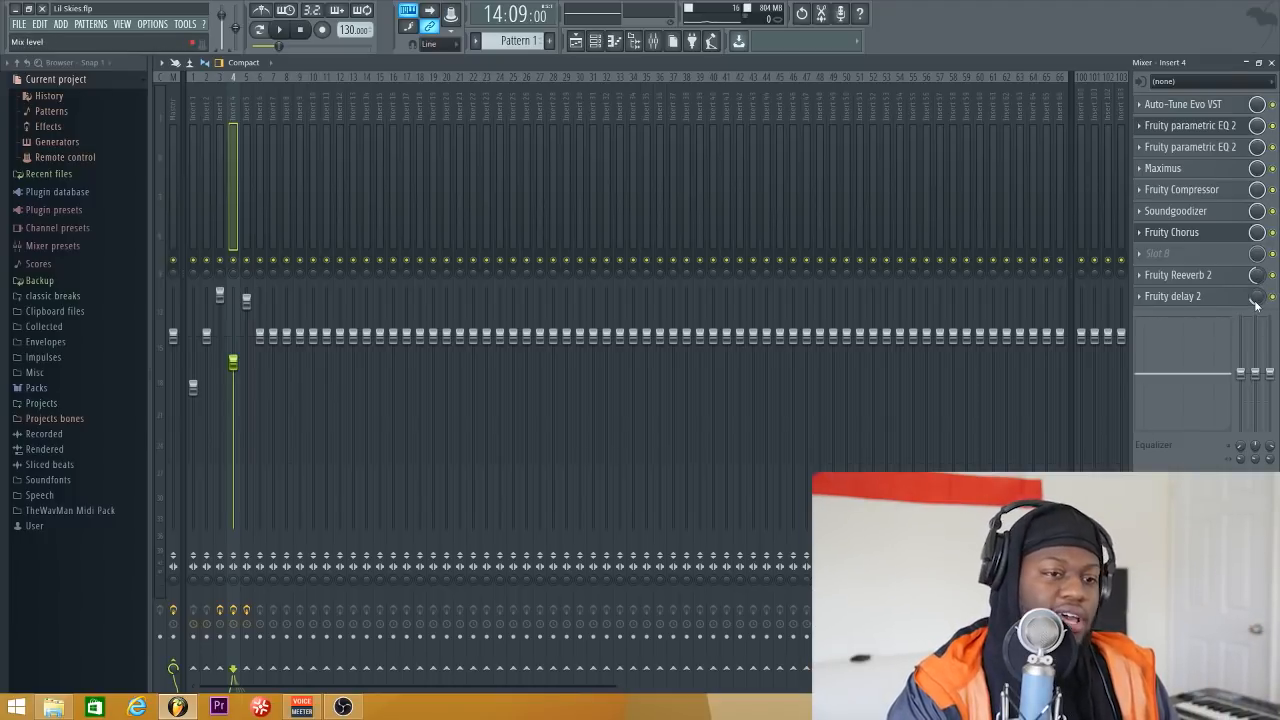
click(1272, 63)
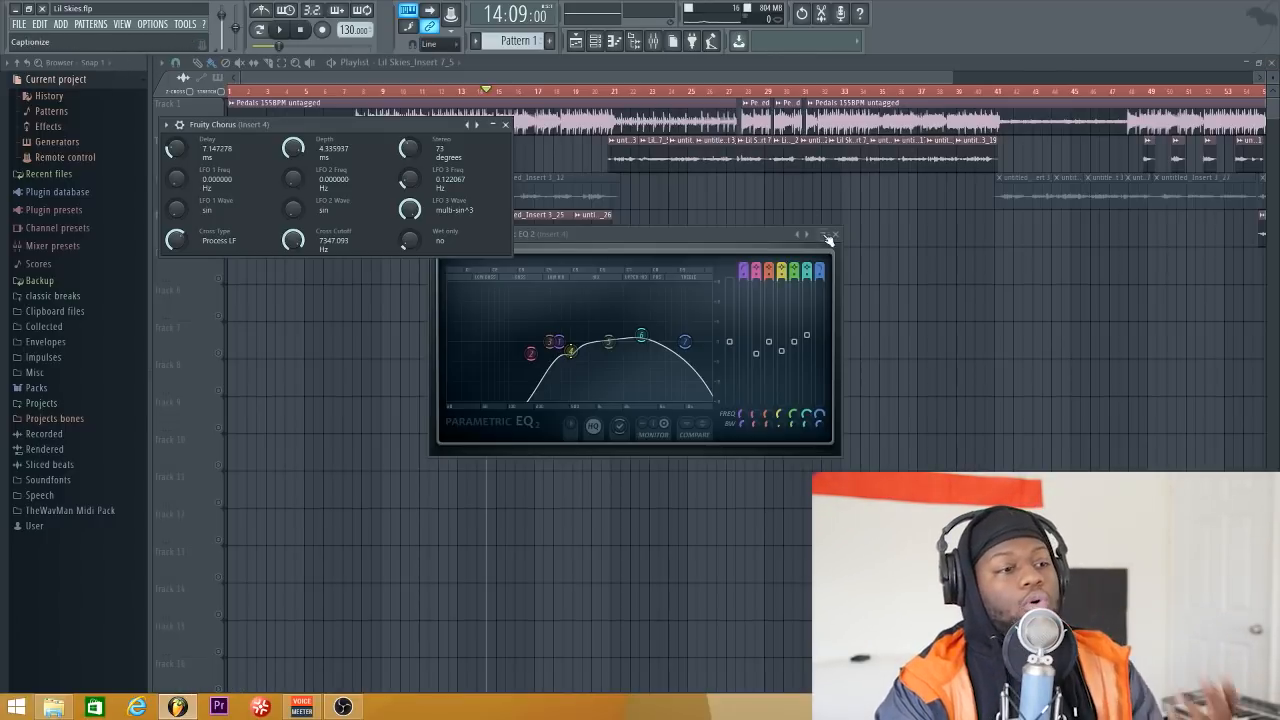